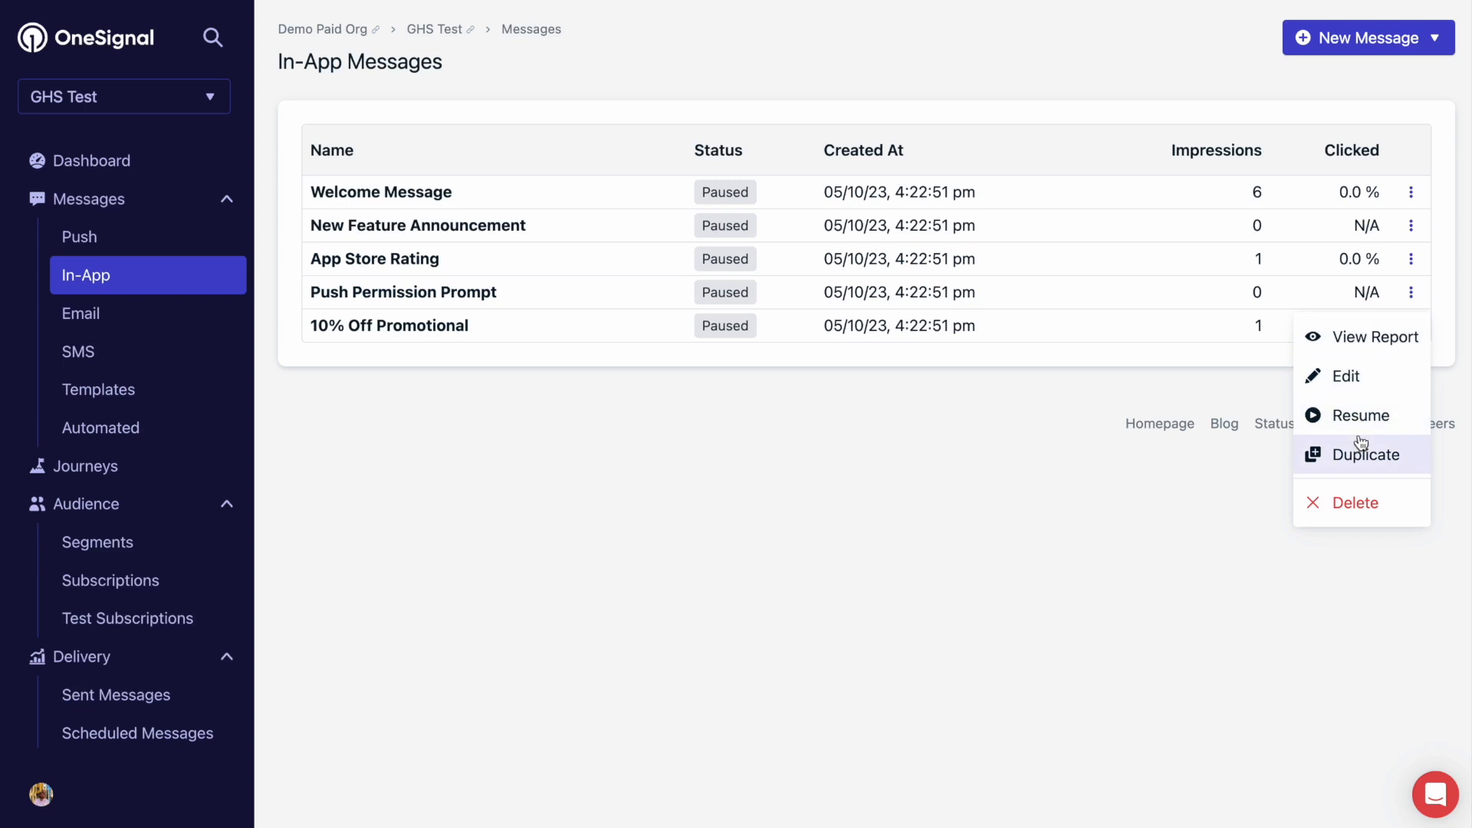
- Duplicate the Push Permission Prompt in-app message and name the copy "Push Permission Prompt - First App"
click(1358, 450)
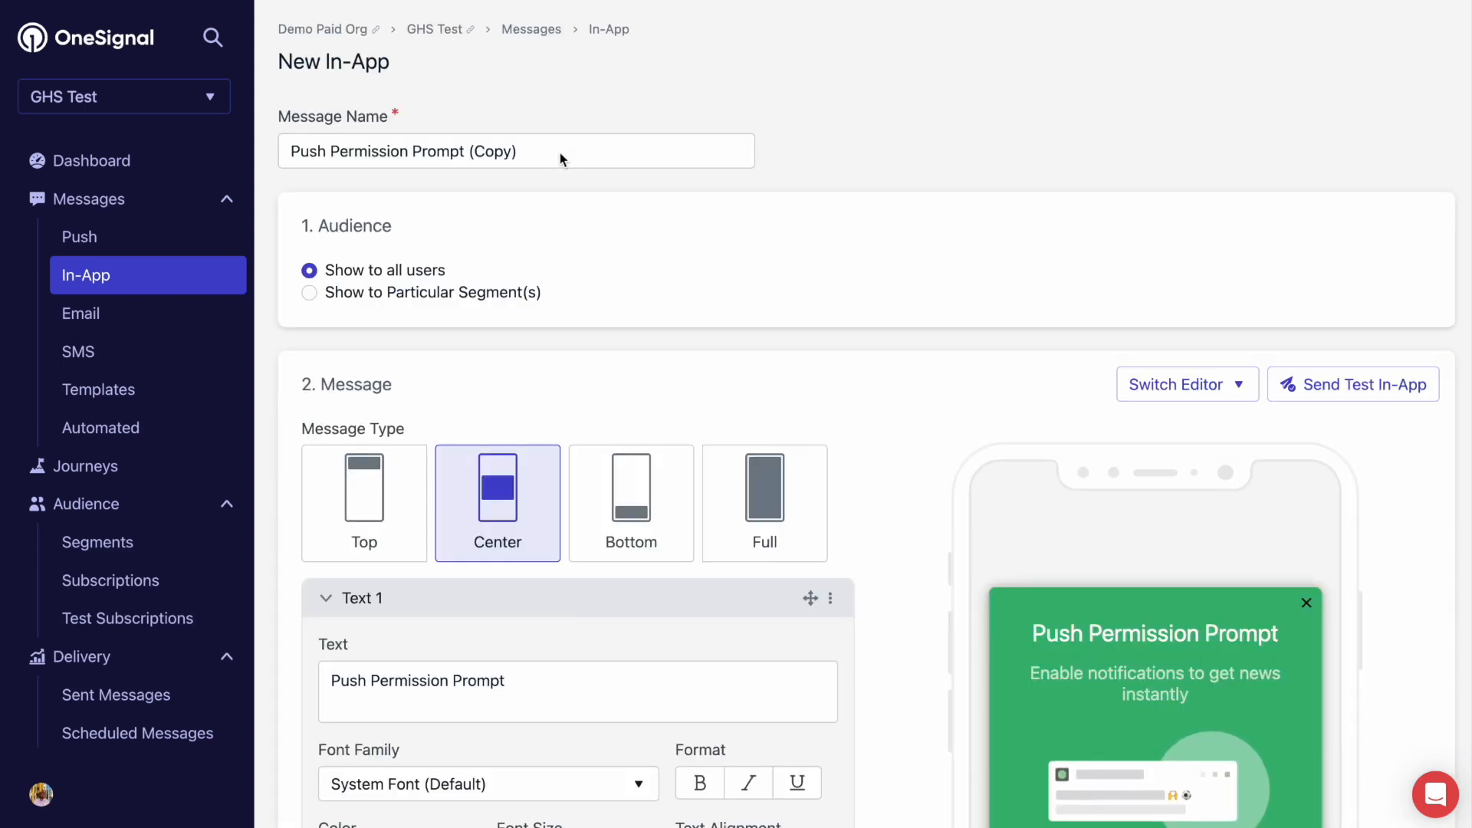
click(542, 148)
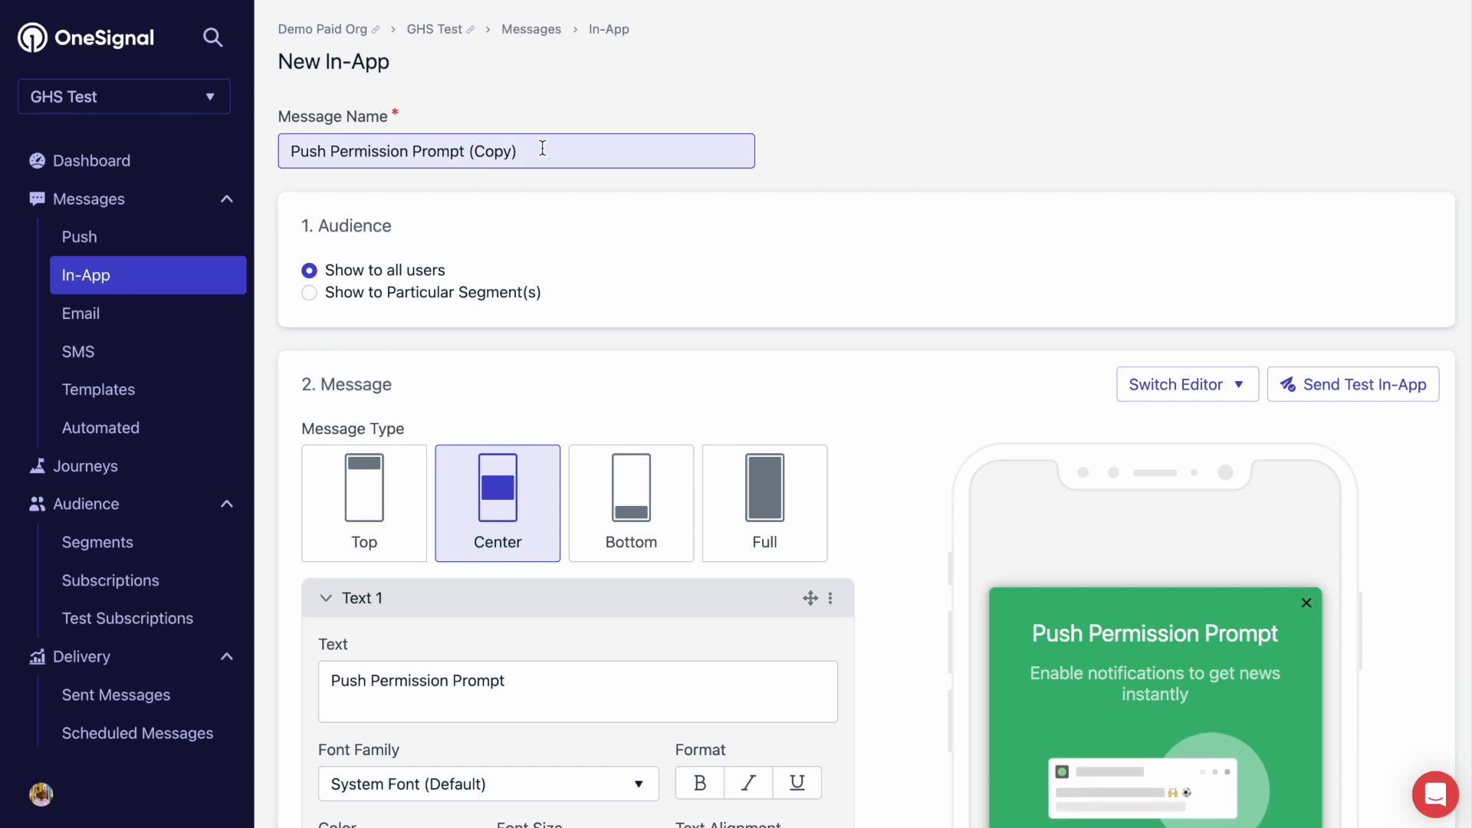
key(BackSpace)
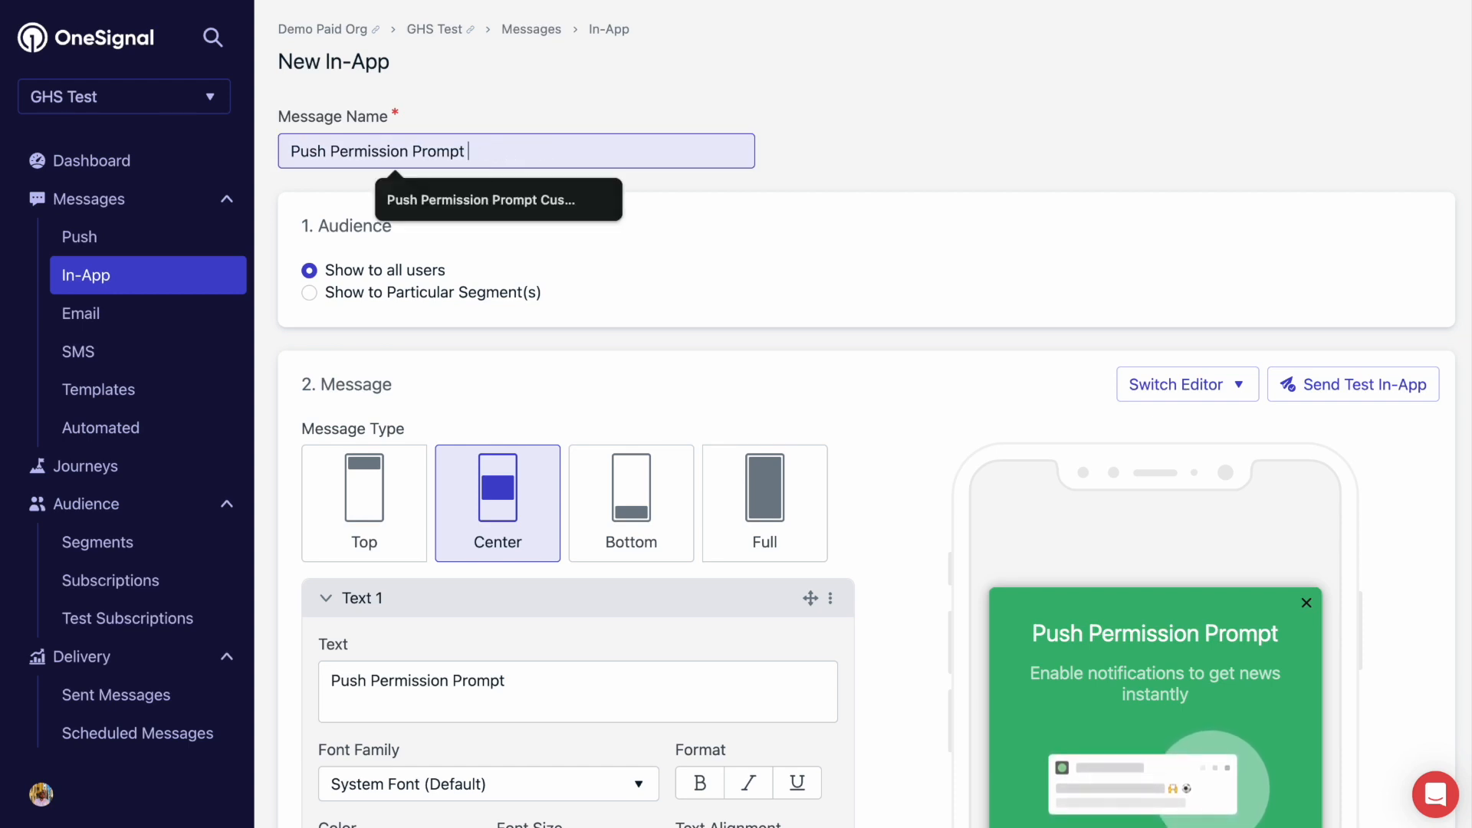
text(- Fi)
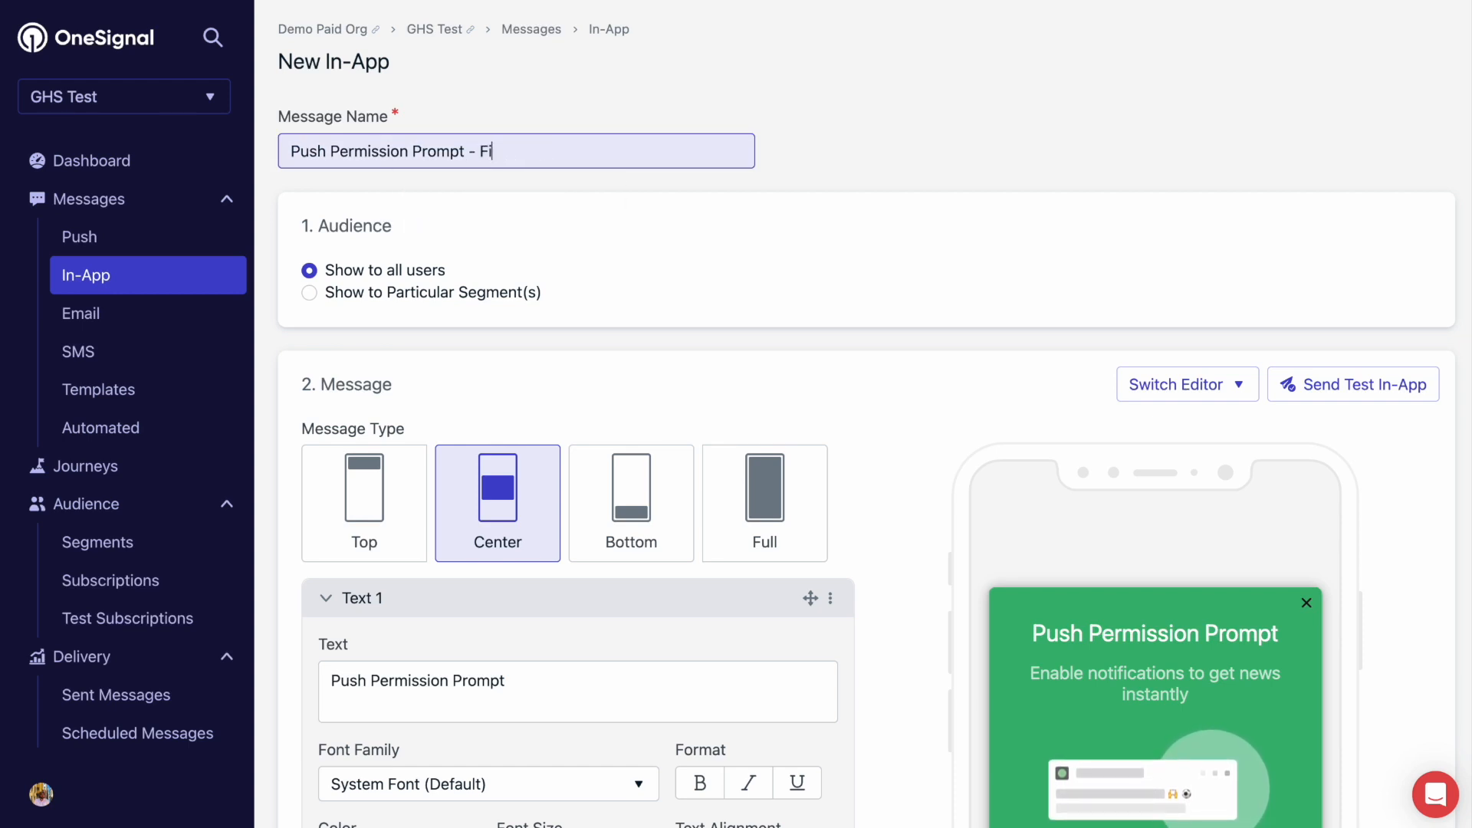
text(rst App)
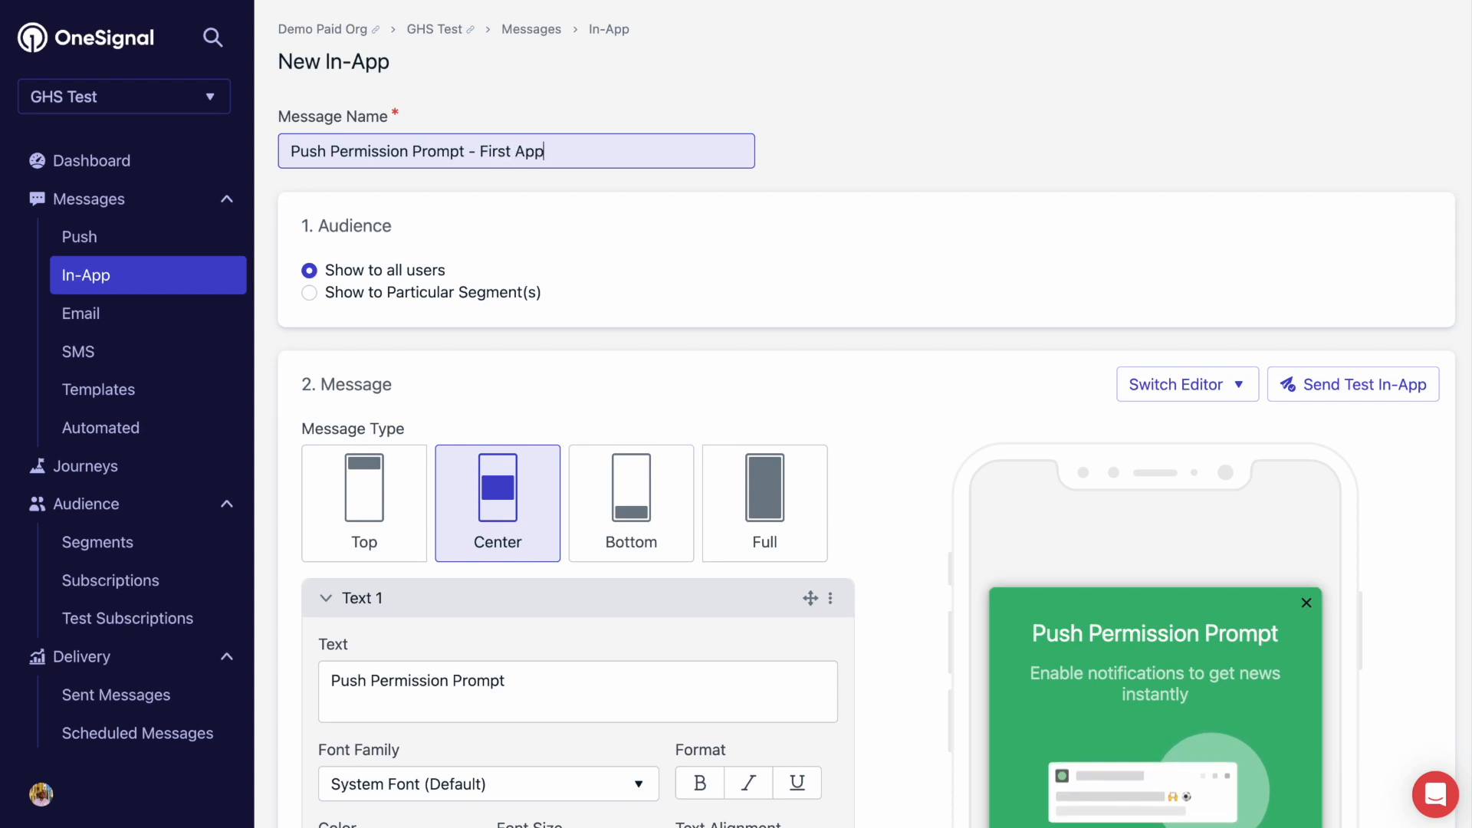
click(575, 255)
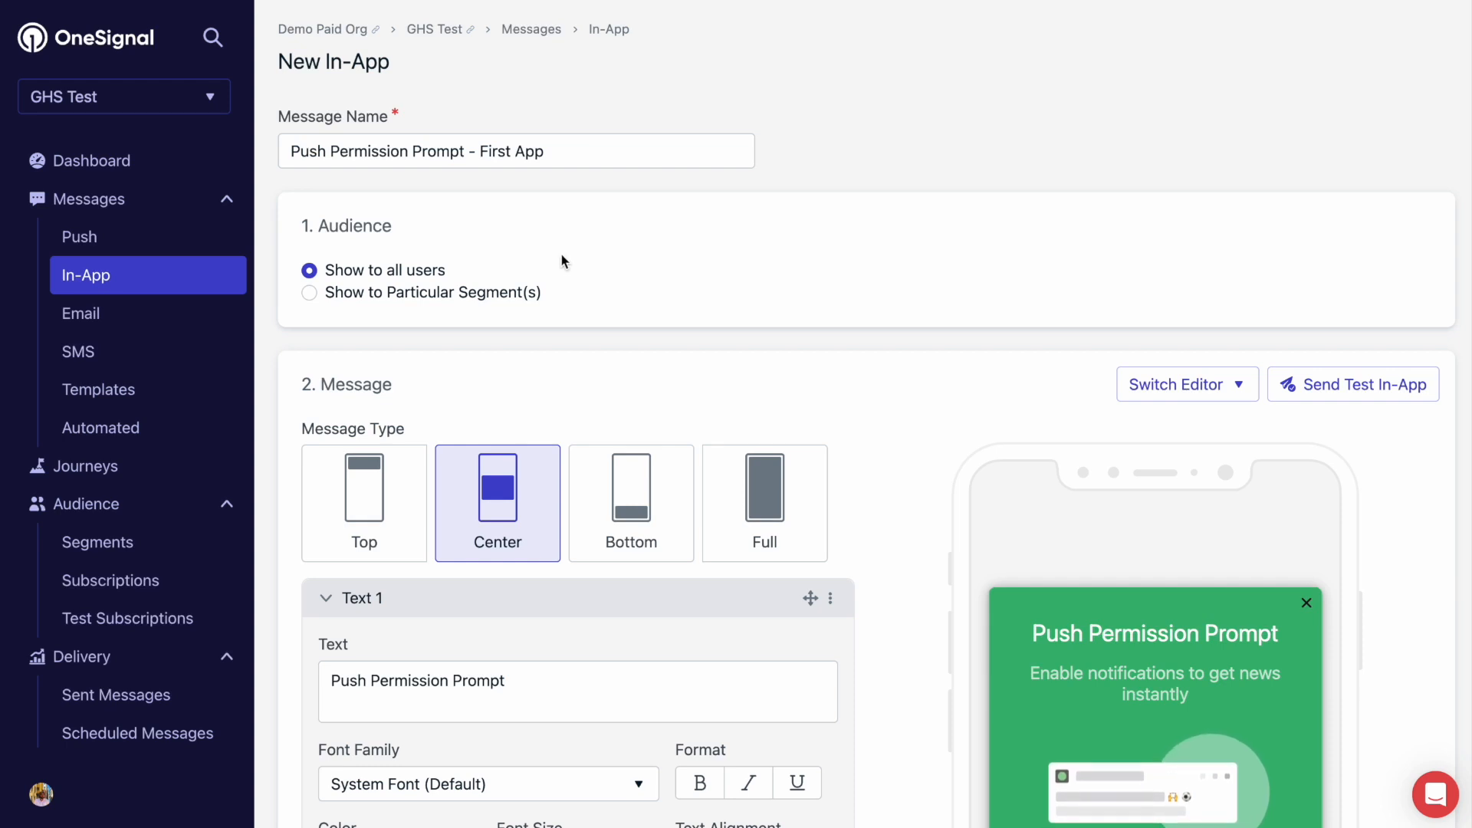
click(467, 293)
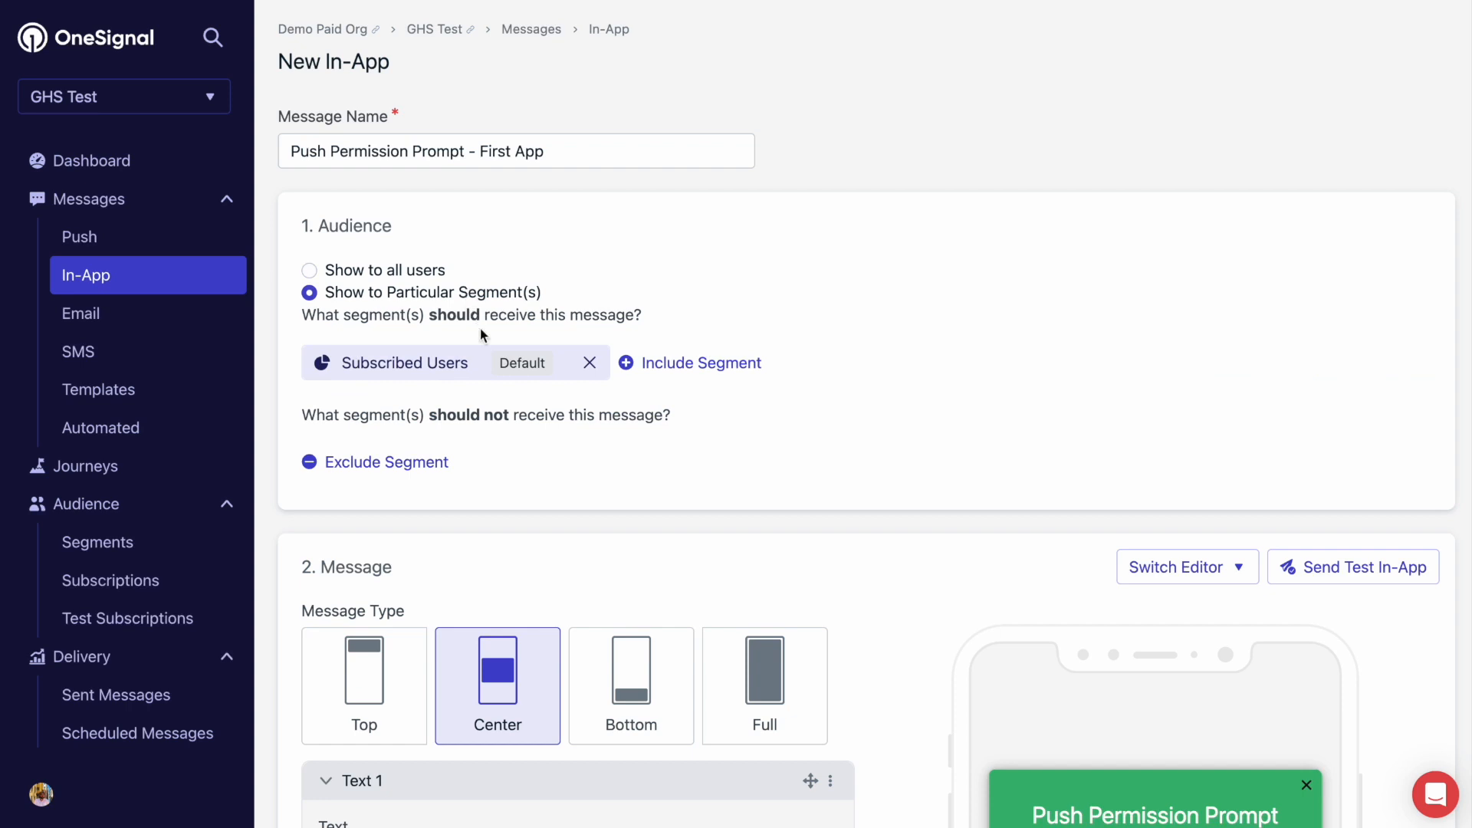
click(656, 366)
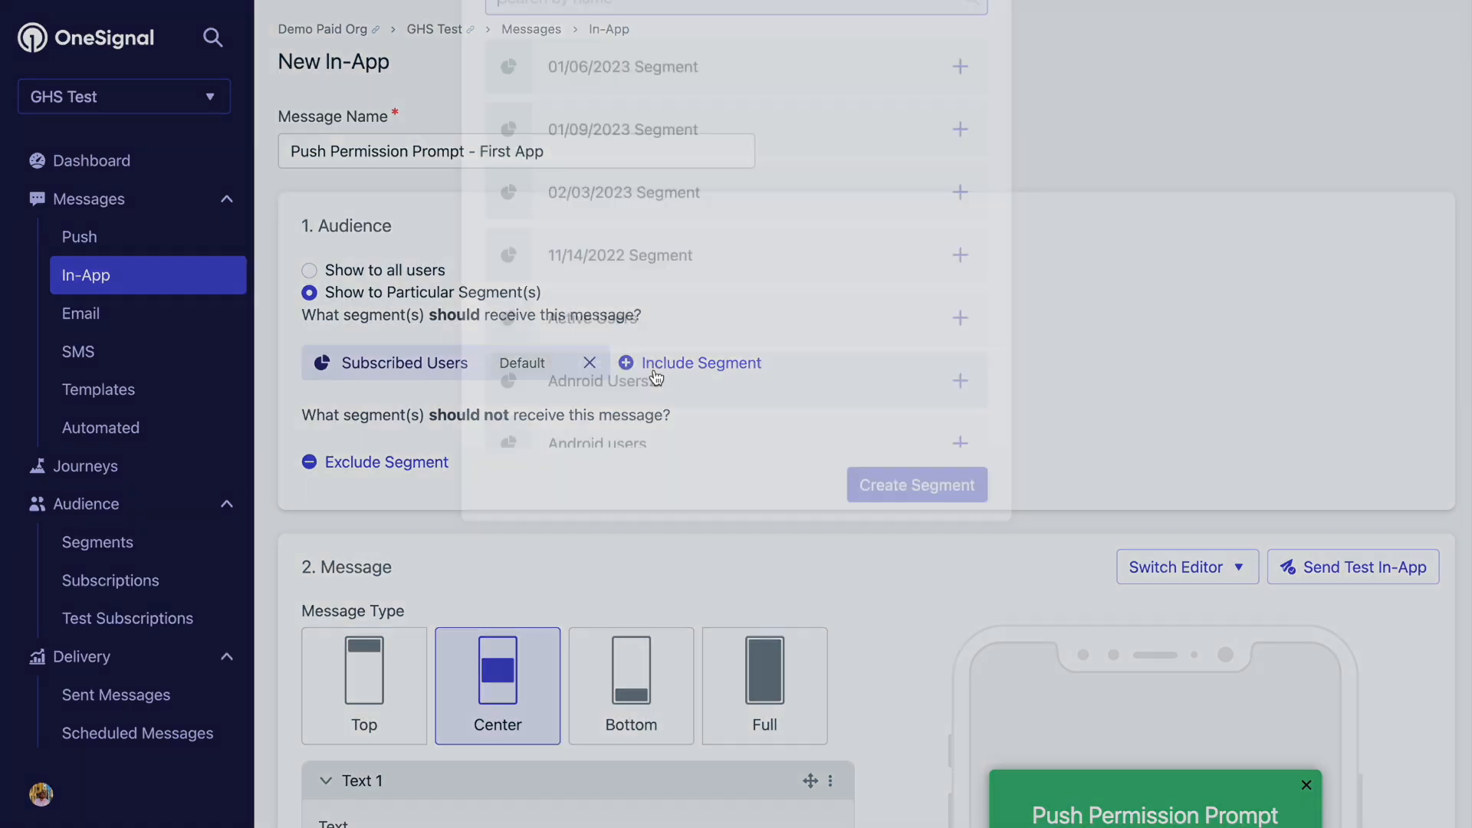
scroll(748, 287, down, 2)
scroll(748, 287, down, 3)
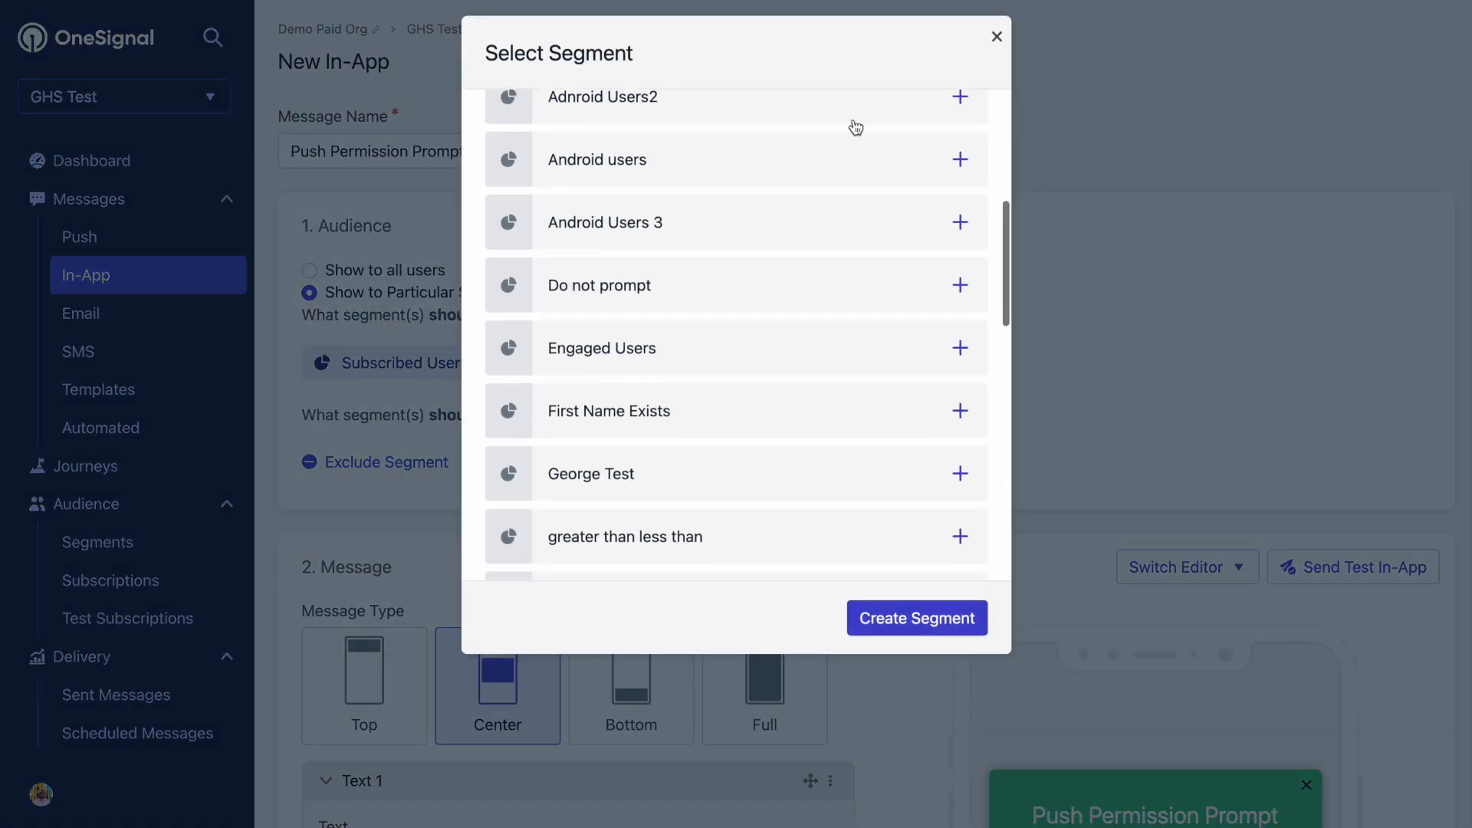
click(997, 38)
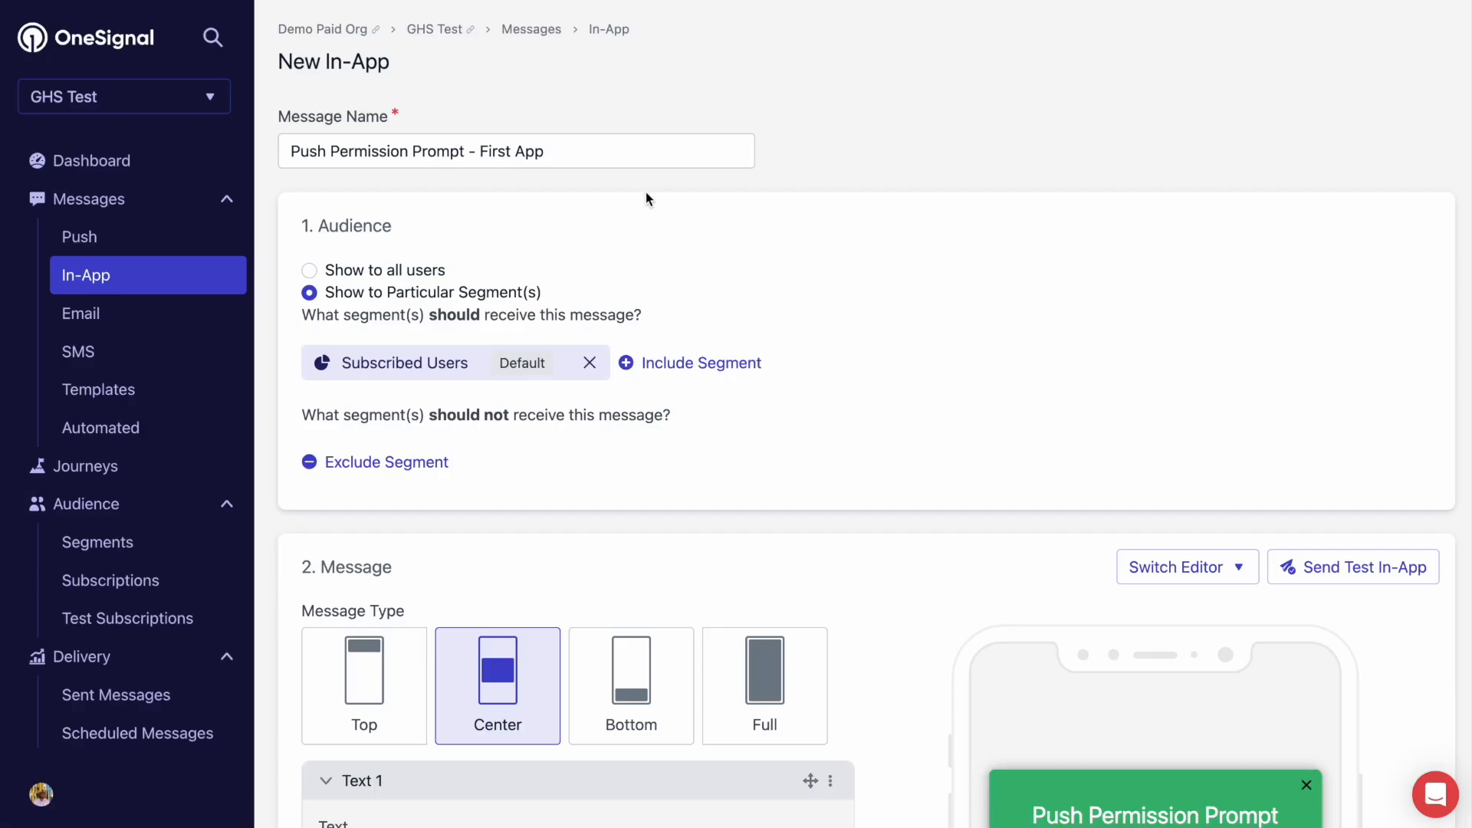
click(388, 274)
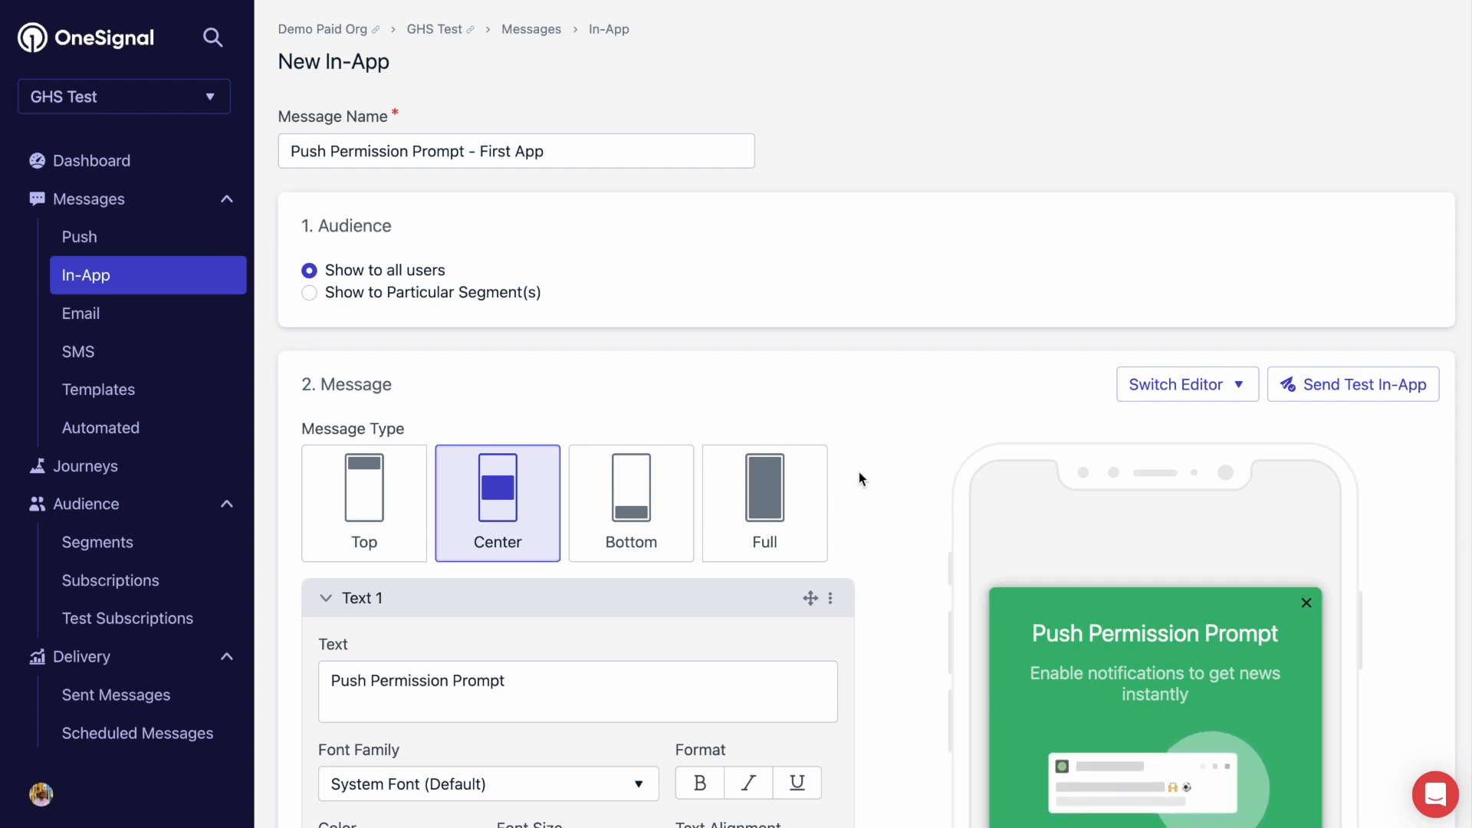
- Review the message's text, image and button blocks along with their click actions and the phone preview
scroll(895, 488, down, 8)
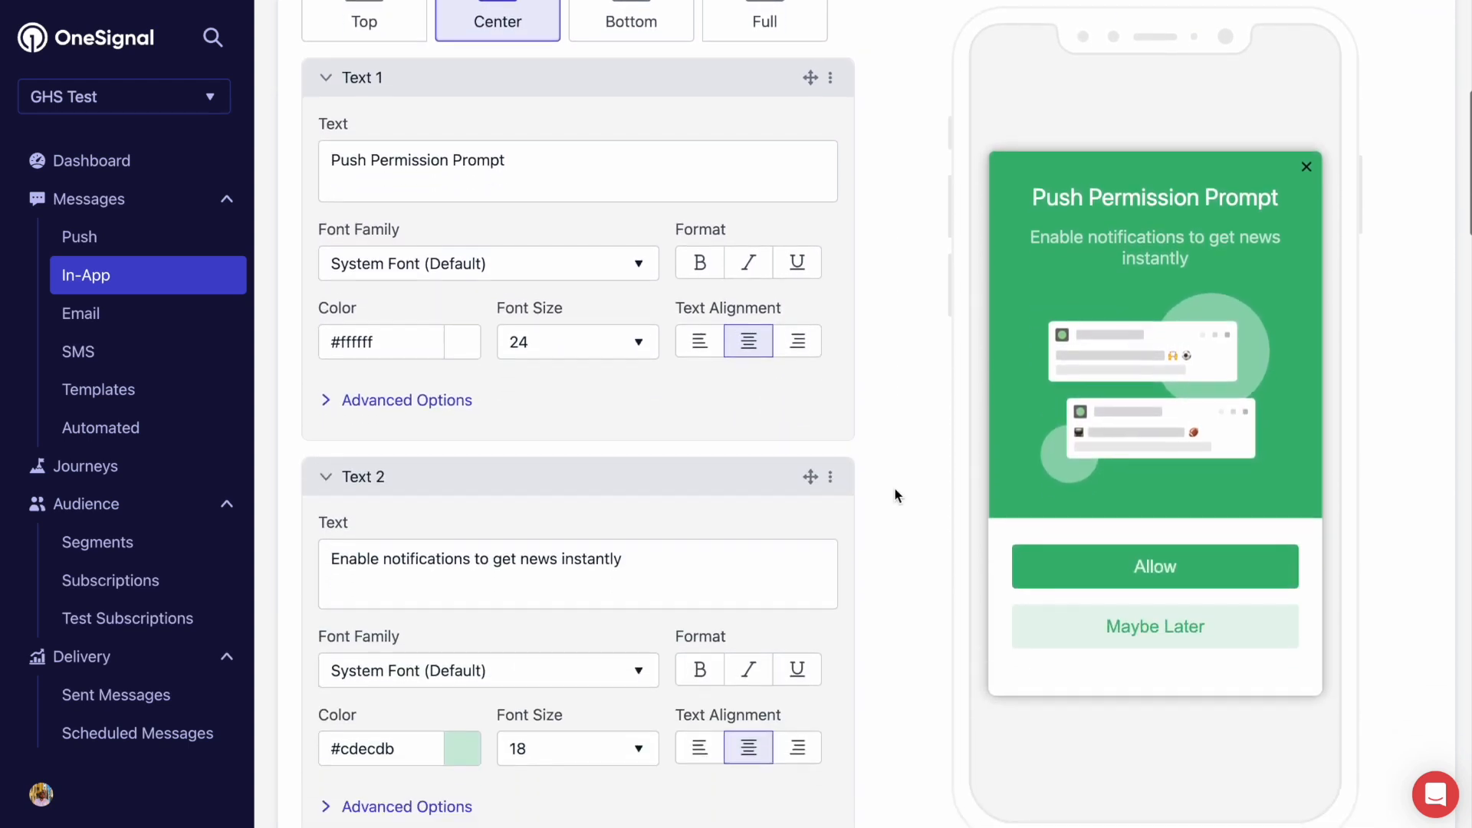
scroll(895, 489, down, 7)
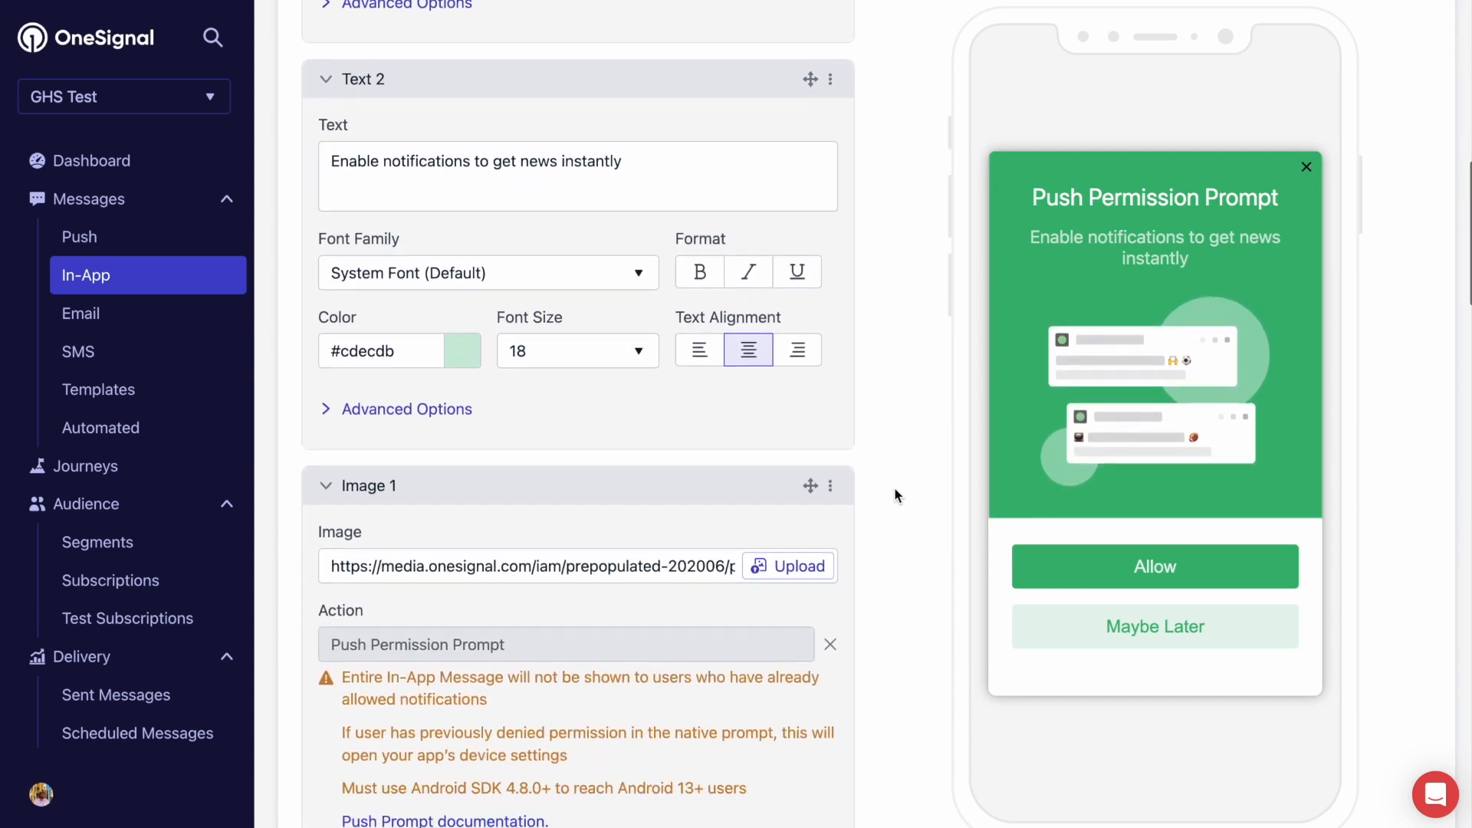
scroll(895, 490, down, 6)
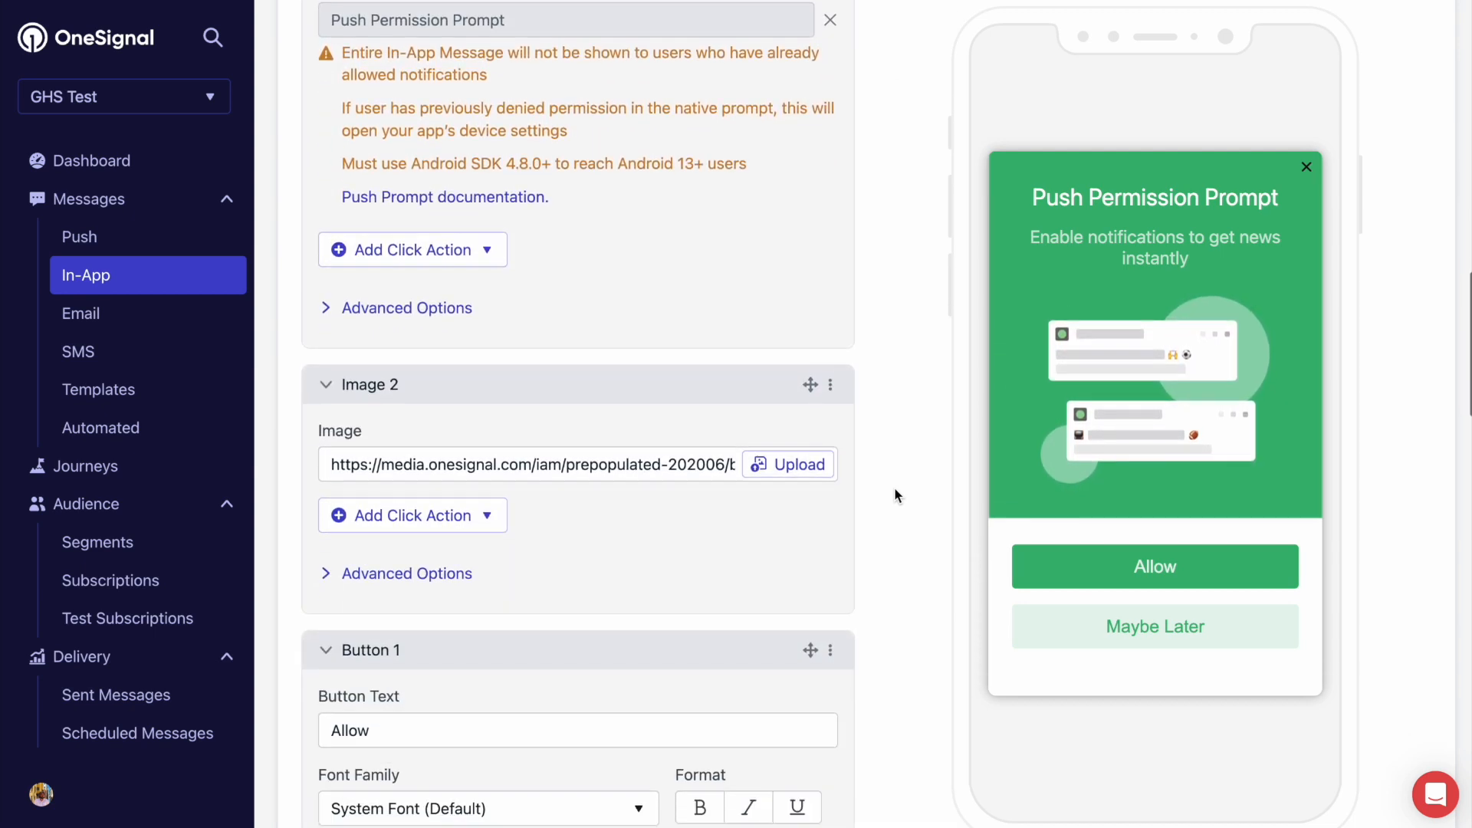
scroll(895, 489, up, 4)
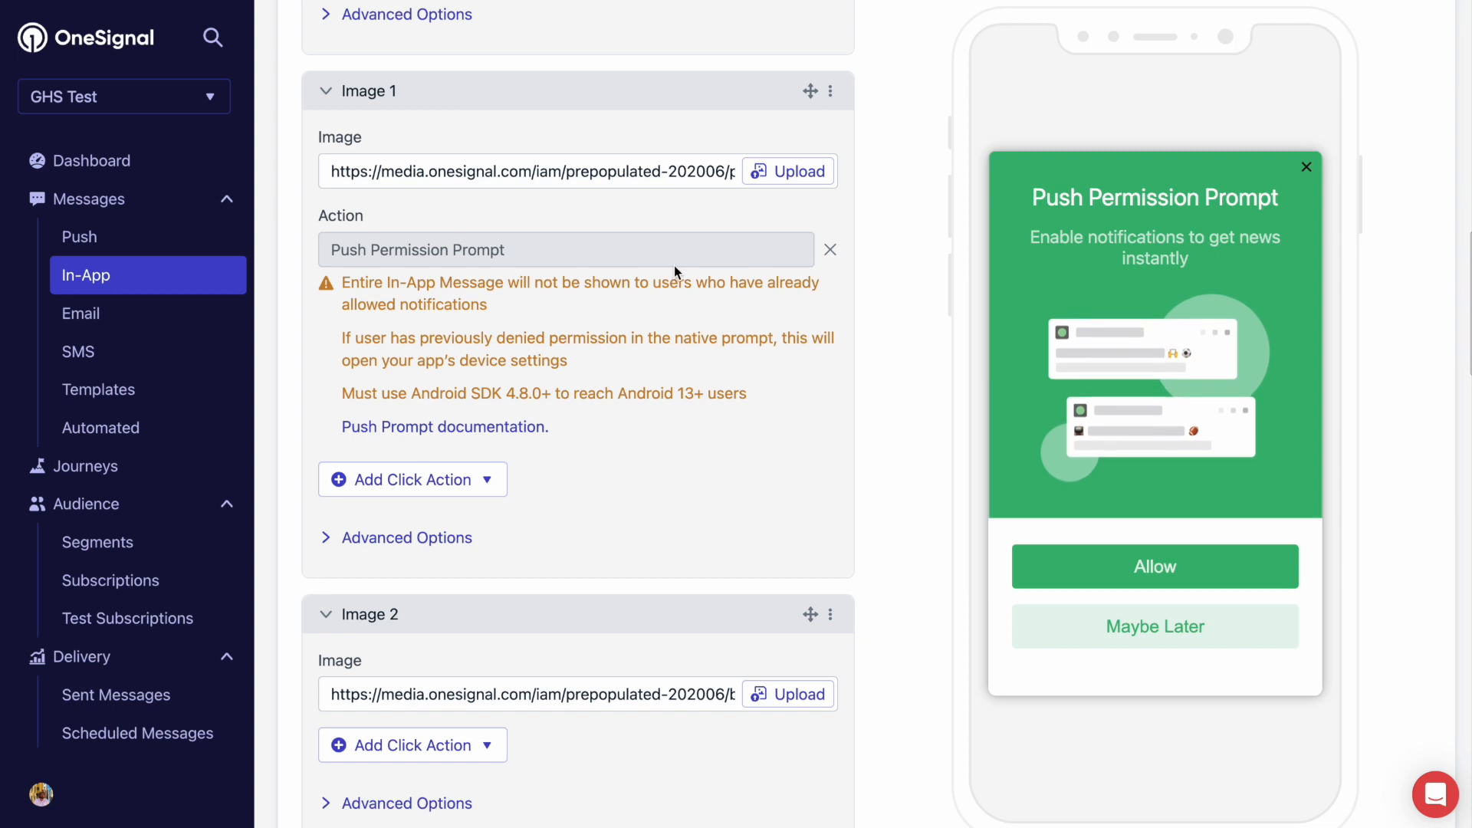
scroll(710, 332, down, 7)
scroll(710, 329, down, 7)
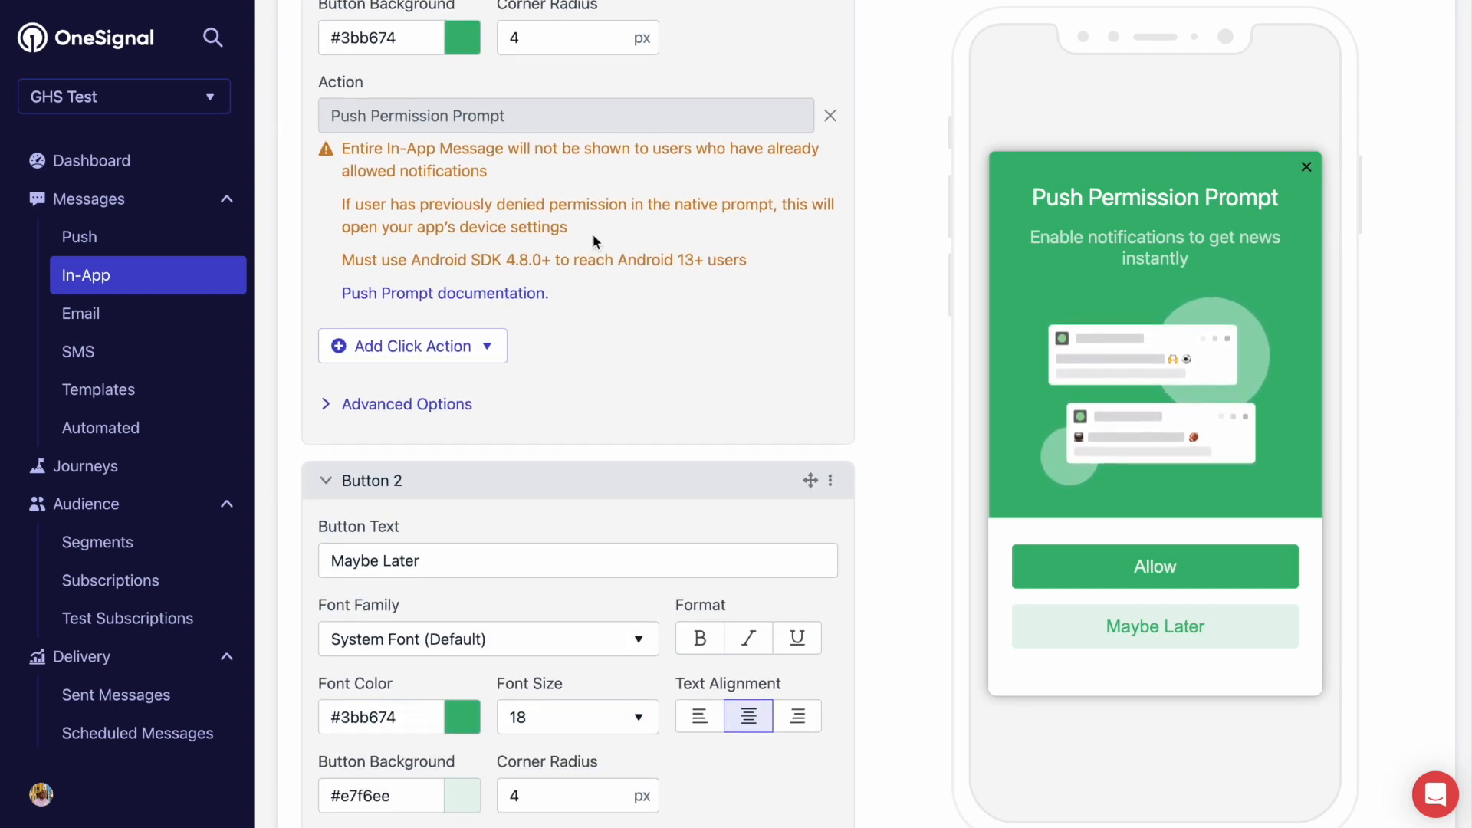
scroll(604, 244, down, 4)
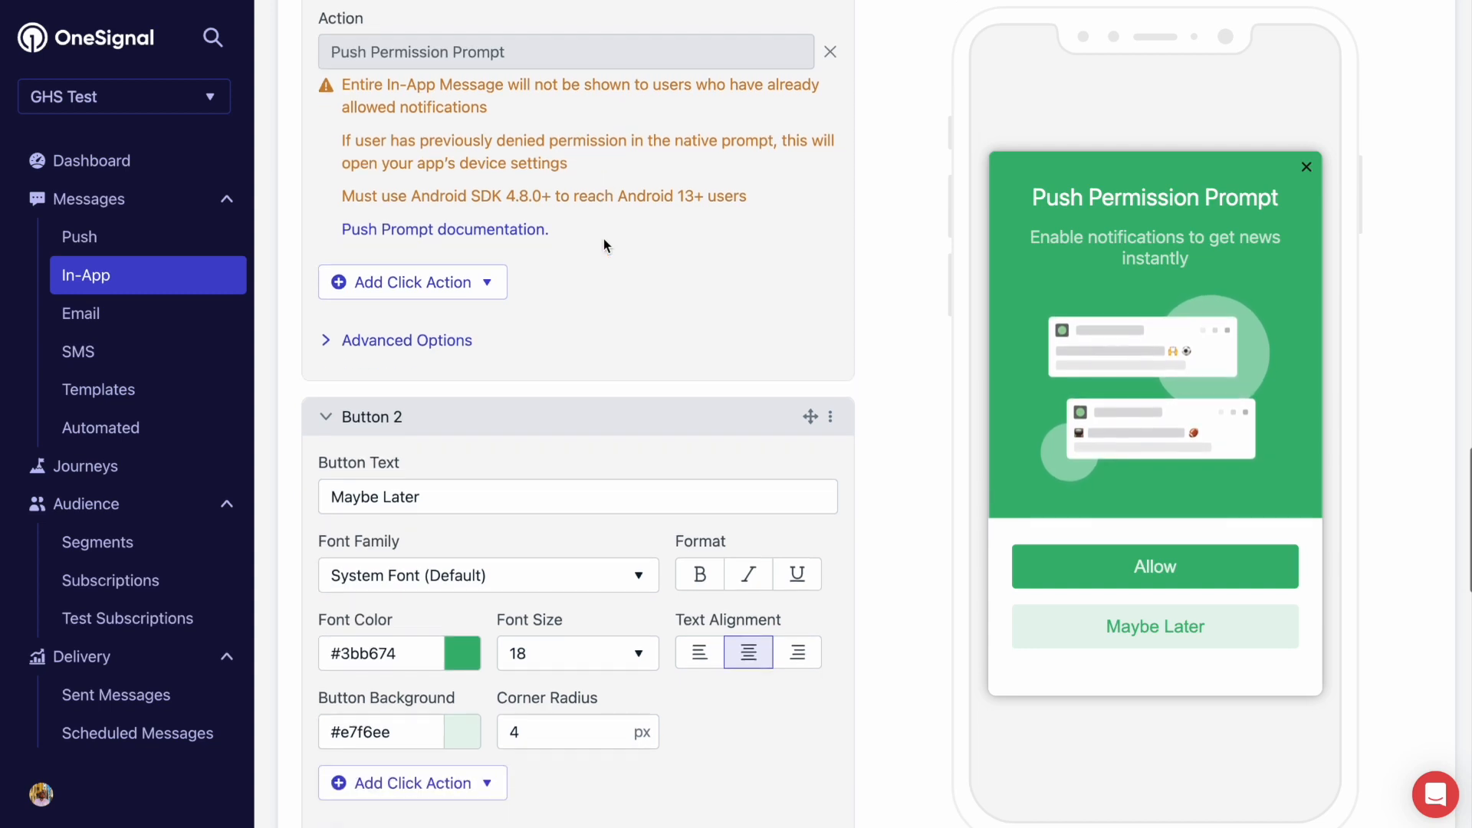
scroll(604, 239, up, 20)
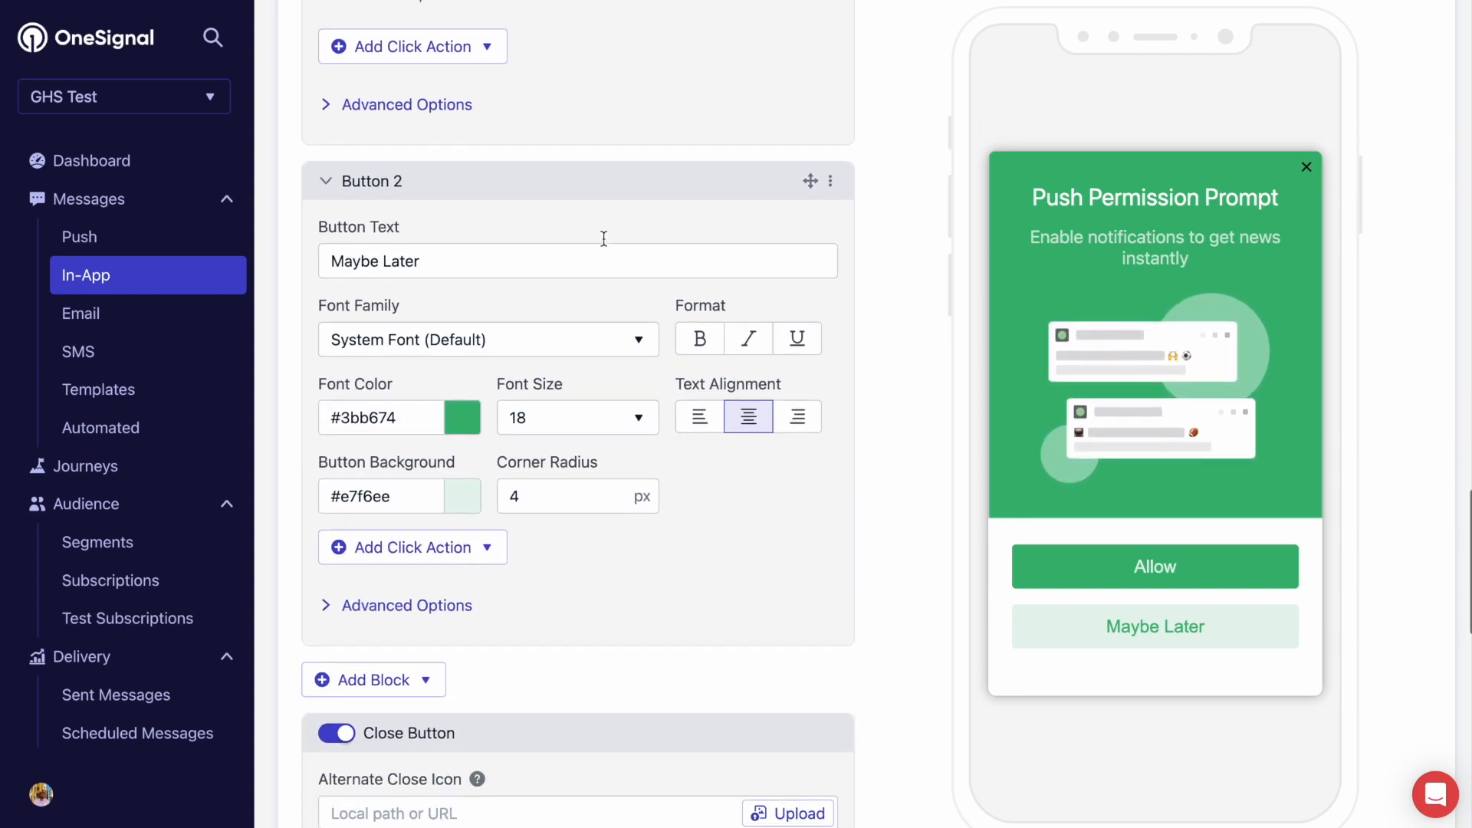
scroll(604, 238, up, 10)
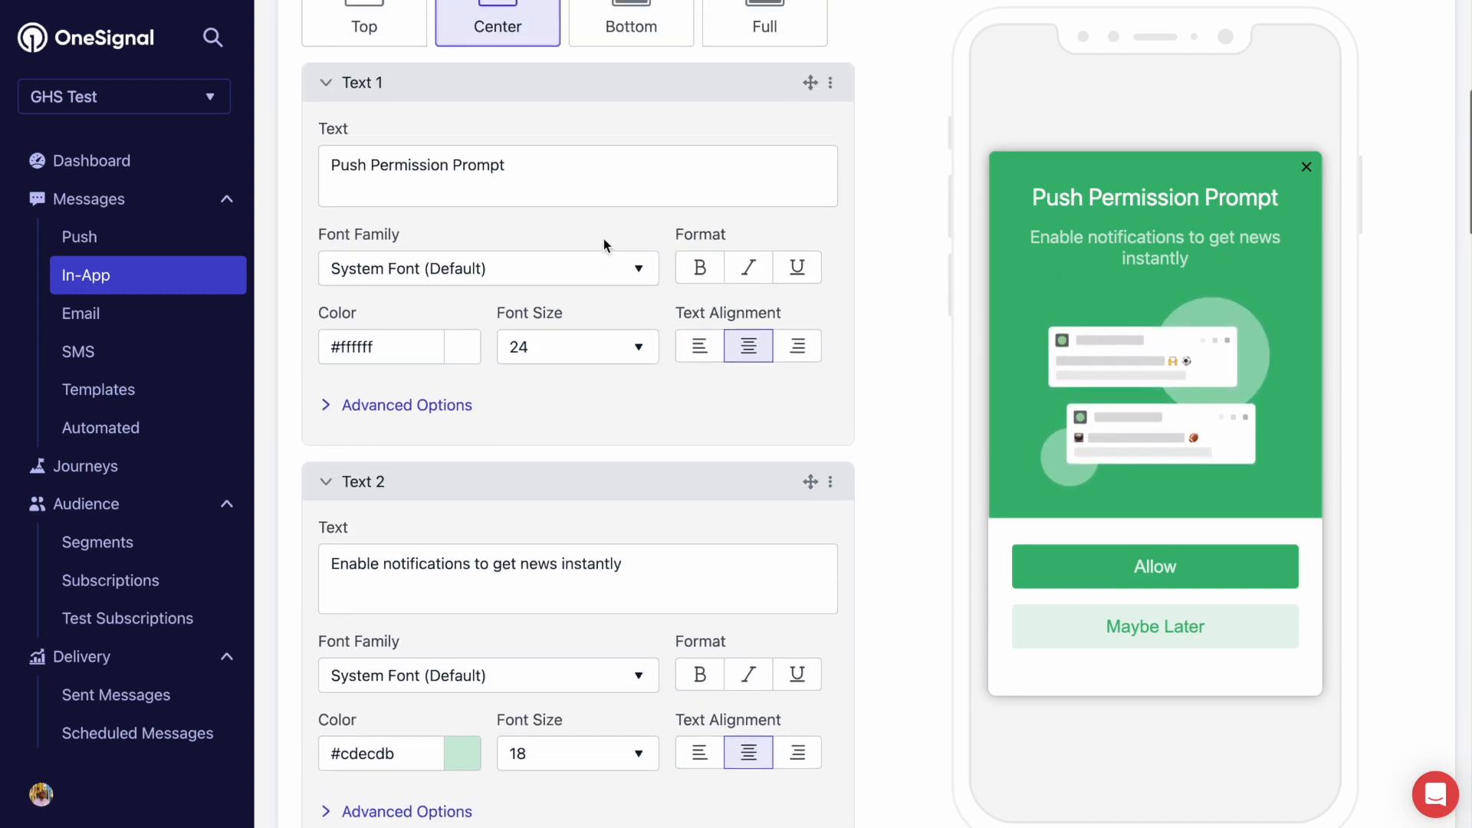
- Set the message type to Full and add a new button block below the Maybe Later button
click(754, 368)
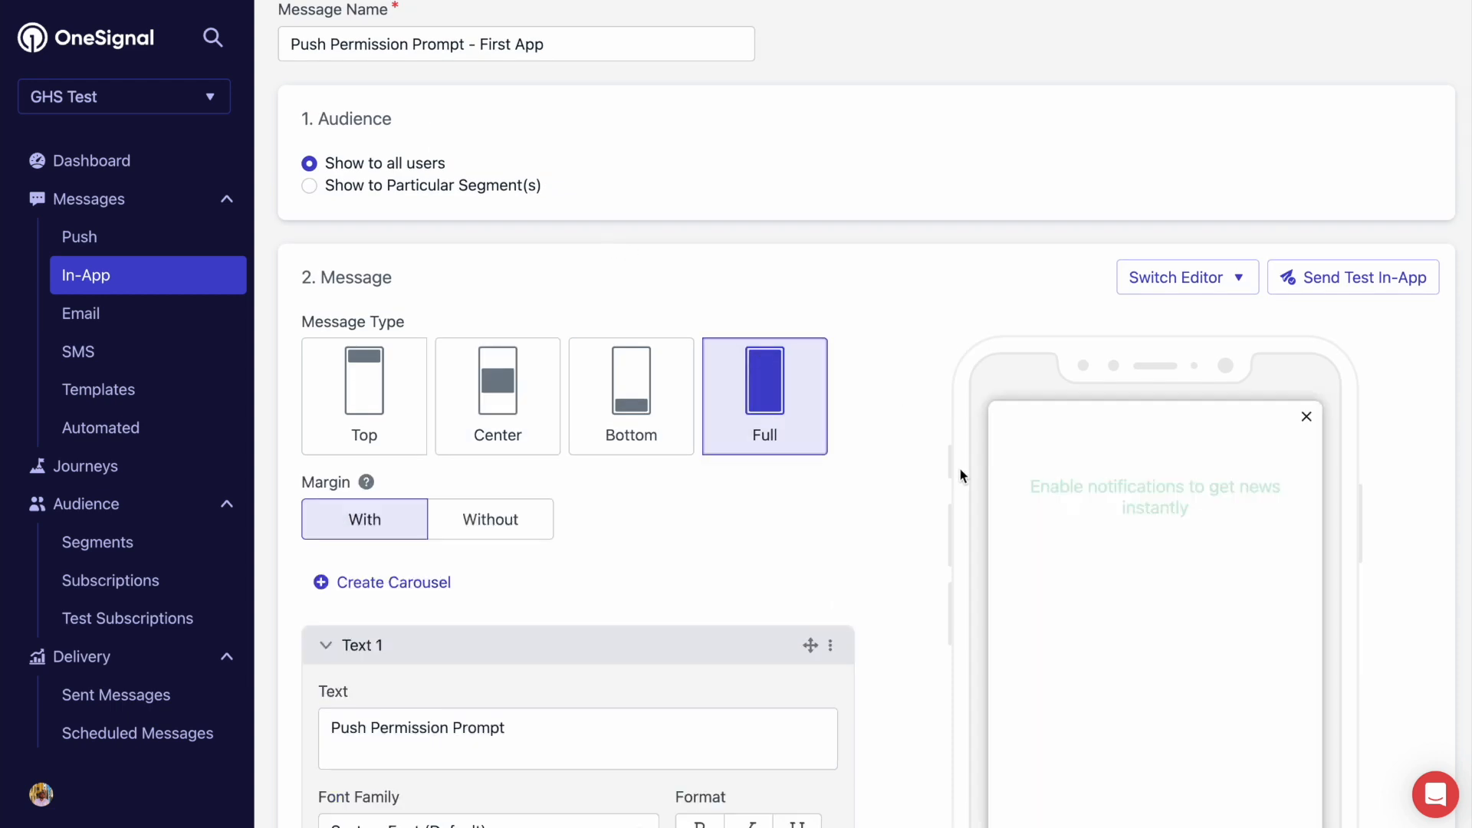
scroll(910, 535, down, 4)
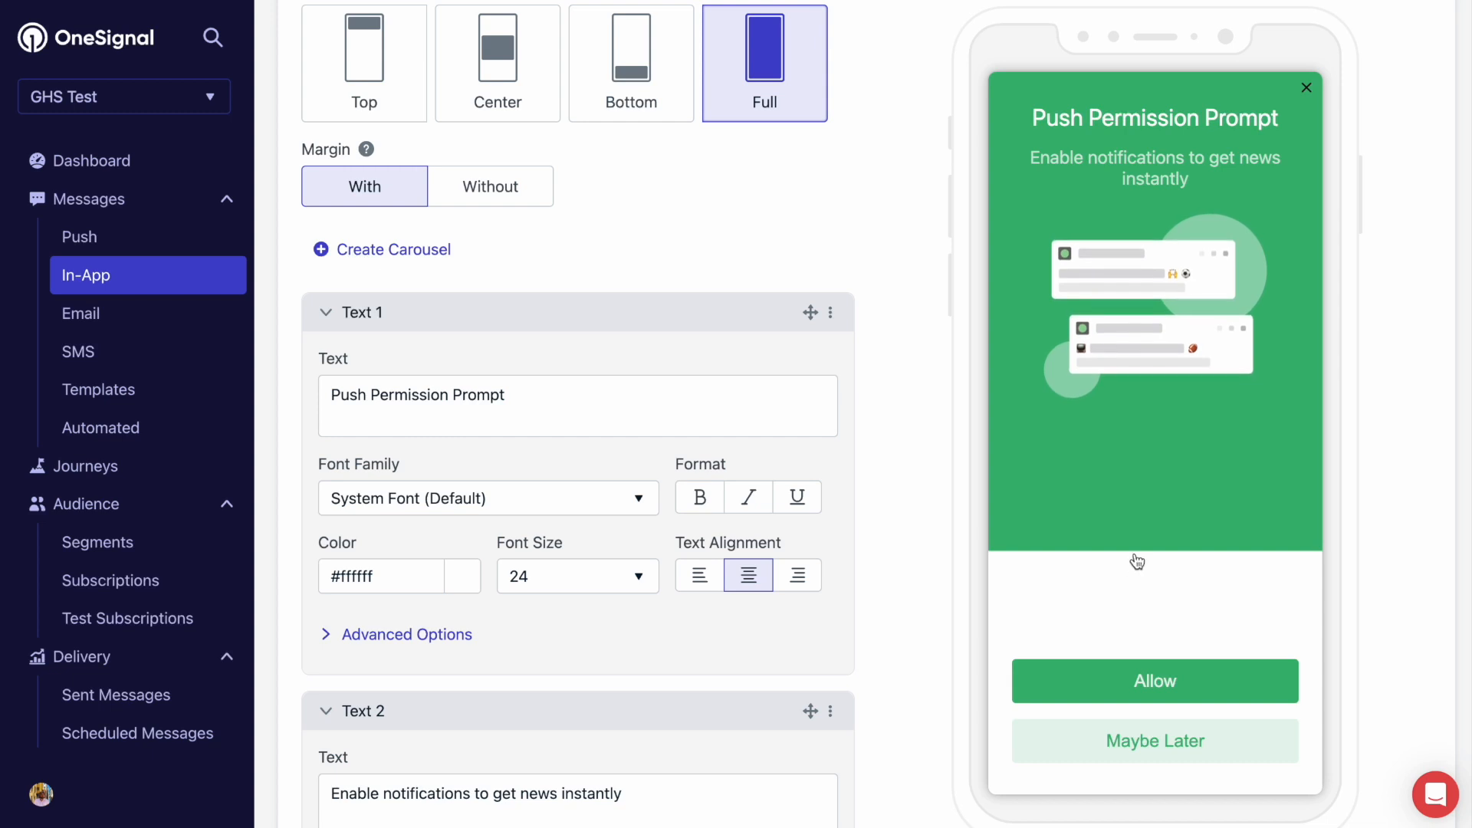
scroll(956, 676, down, 2)
scroll(956, 673, down, 20)
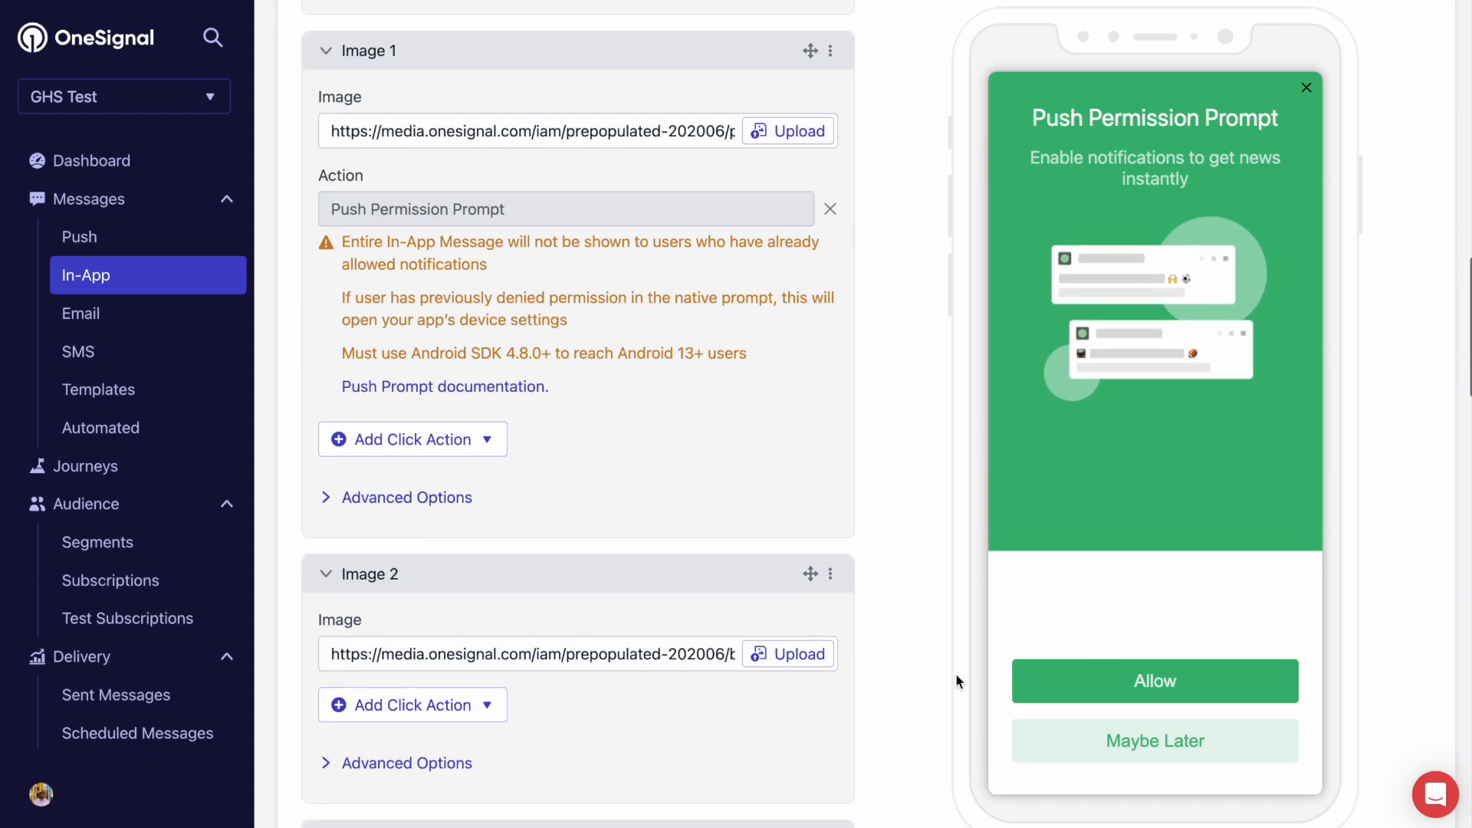
scroll(955, 673, down, 15)
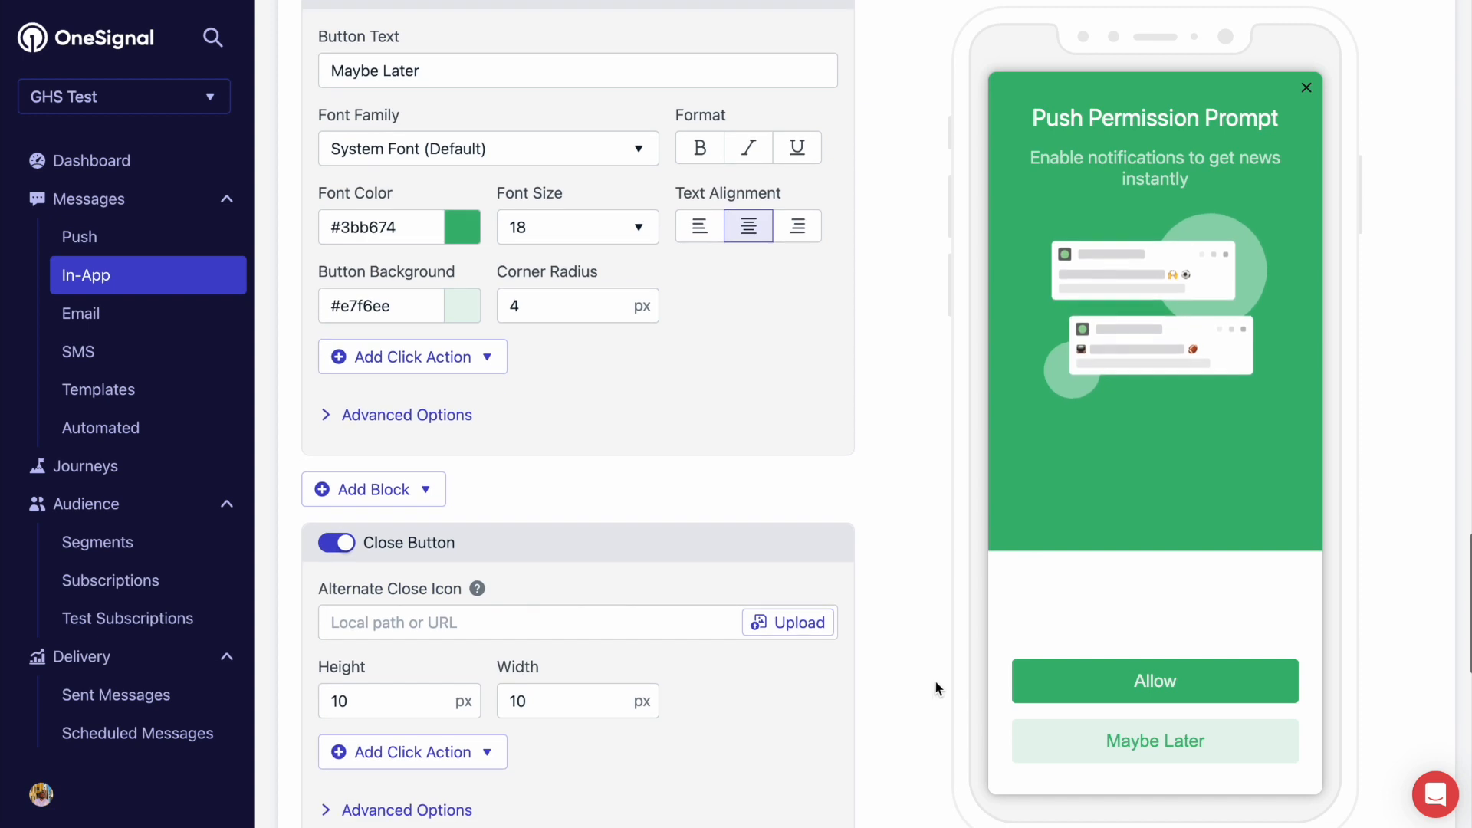
click(431, 494)
click(361, 535)
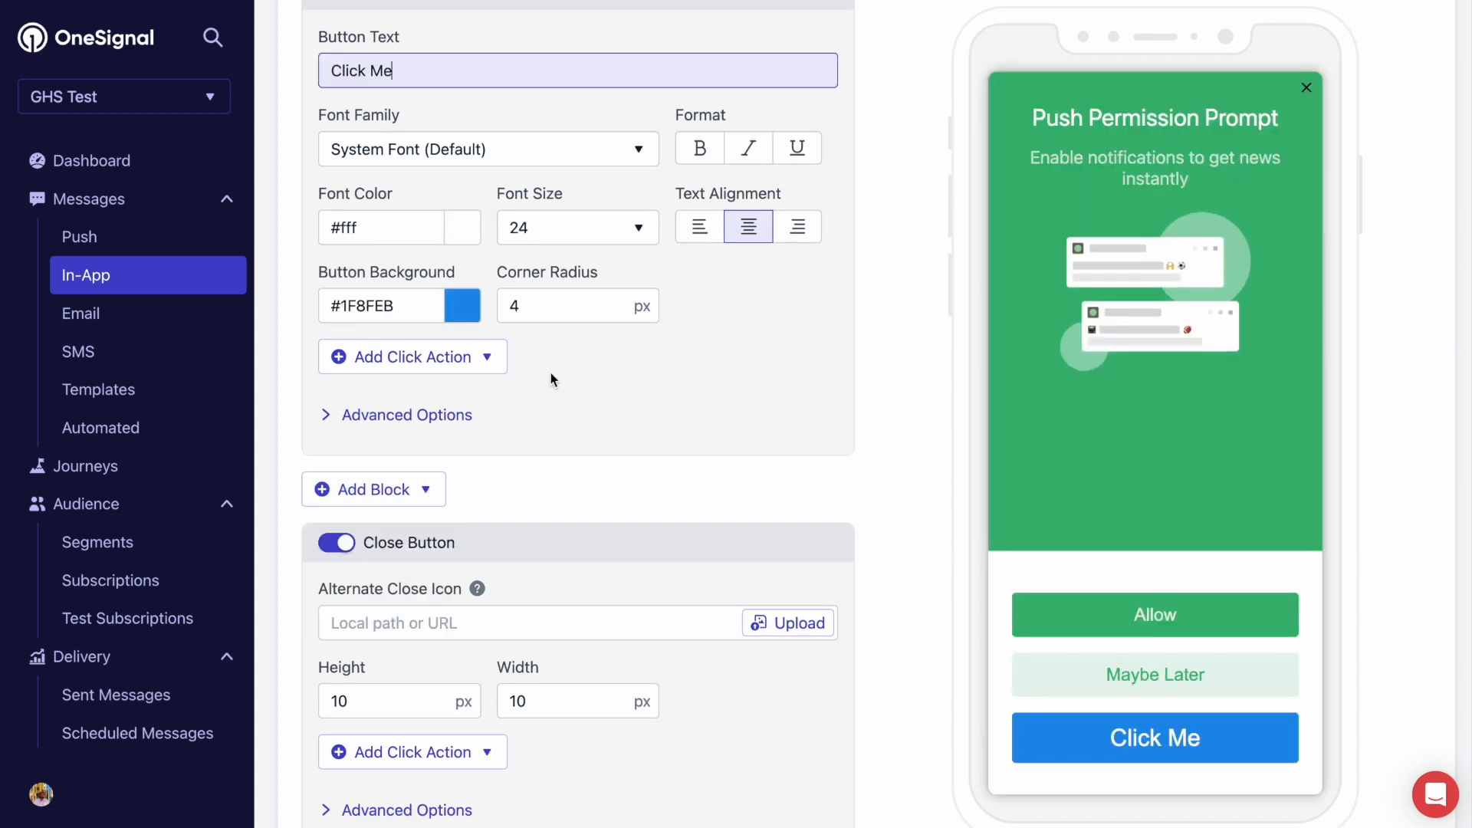
- Set the new button's font color to #bd2c2c and background to #ffffff, and expand its advanced options
scroll(551, 373, up, 2)
click(462, 529)
scroll(462, 530, down, 4)
scroll(701, 121, up, 3)
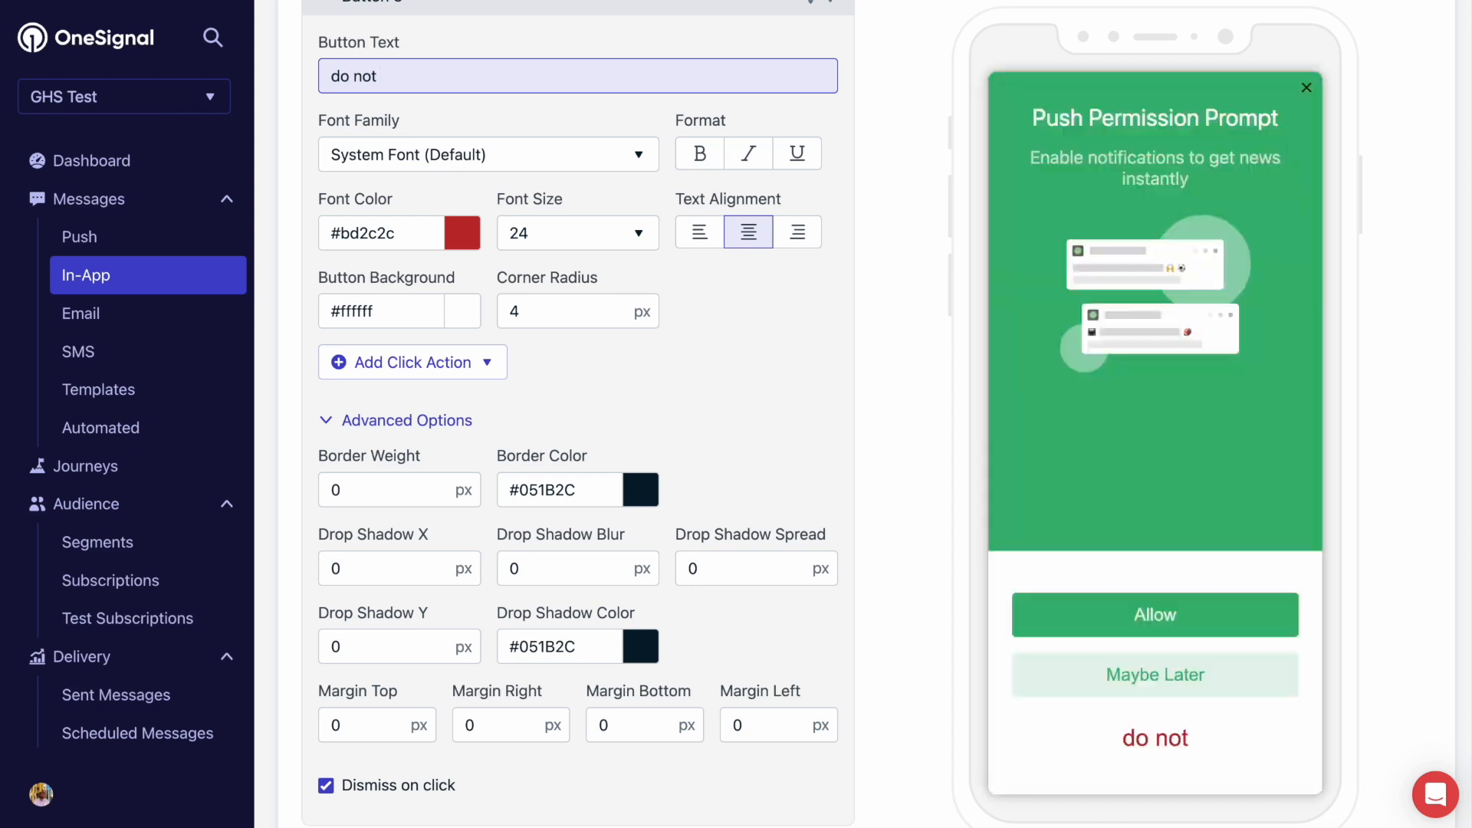
- Set the new button's text to "Do not ask again" and its font size to 12
key(BackSpace)
key(BackSpace)
key(BackSpace)
key(BackSpace)
key(BackSpace)
key(BackSpace)
text(Do not ask again)
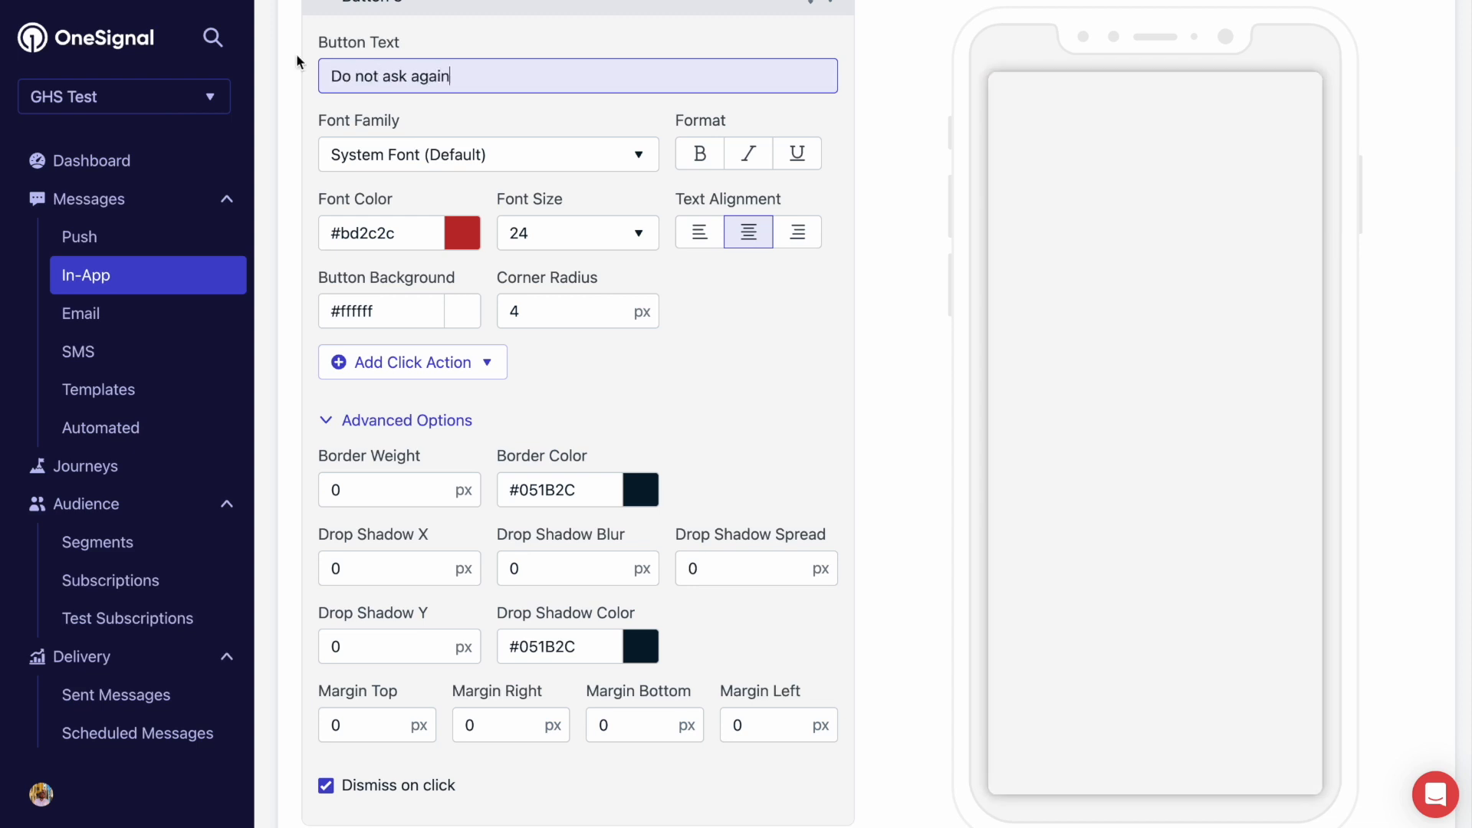
click(614, 237)
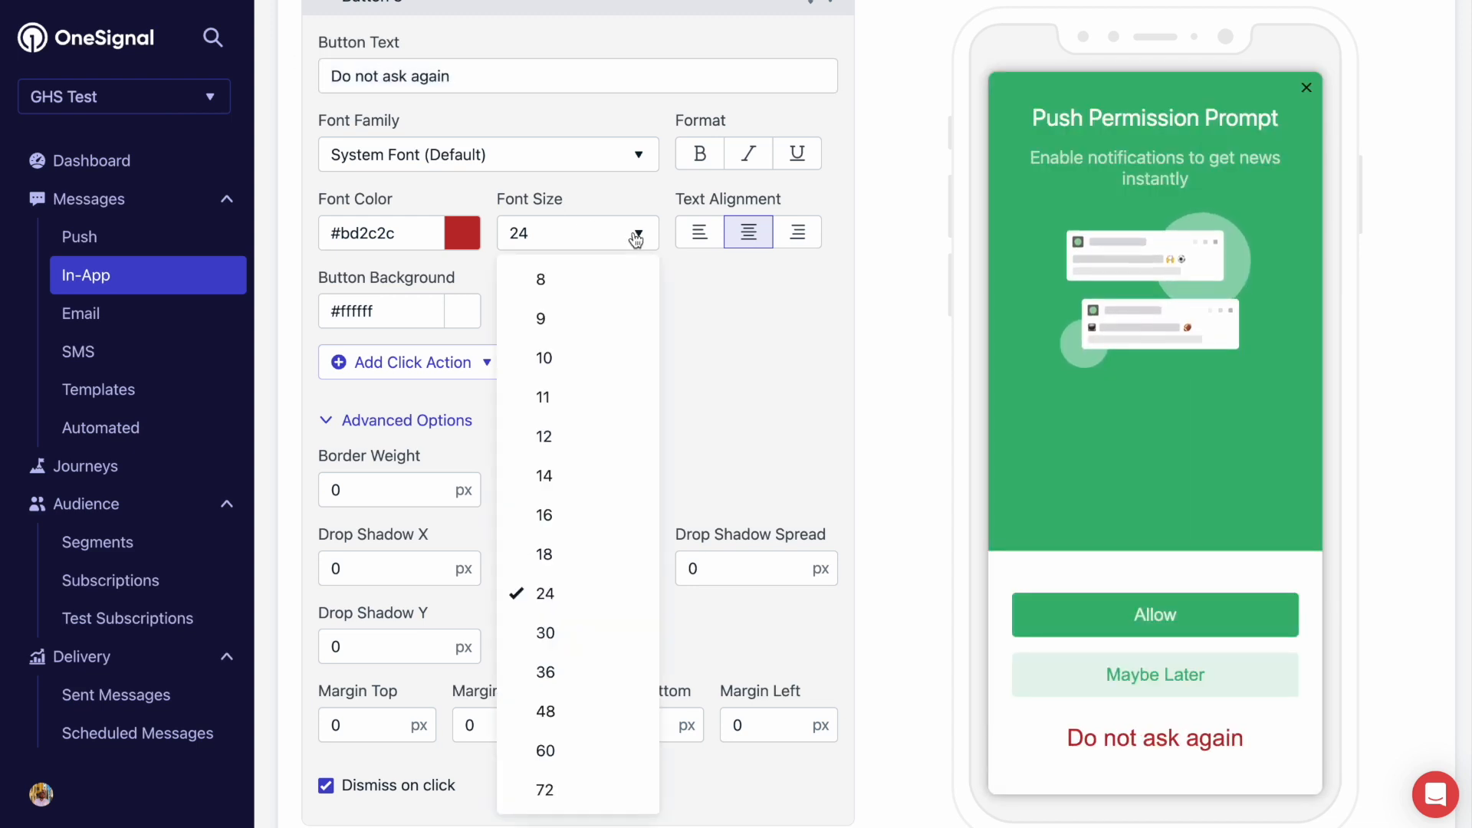
click(581, 436)
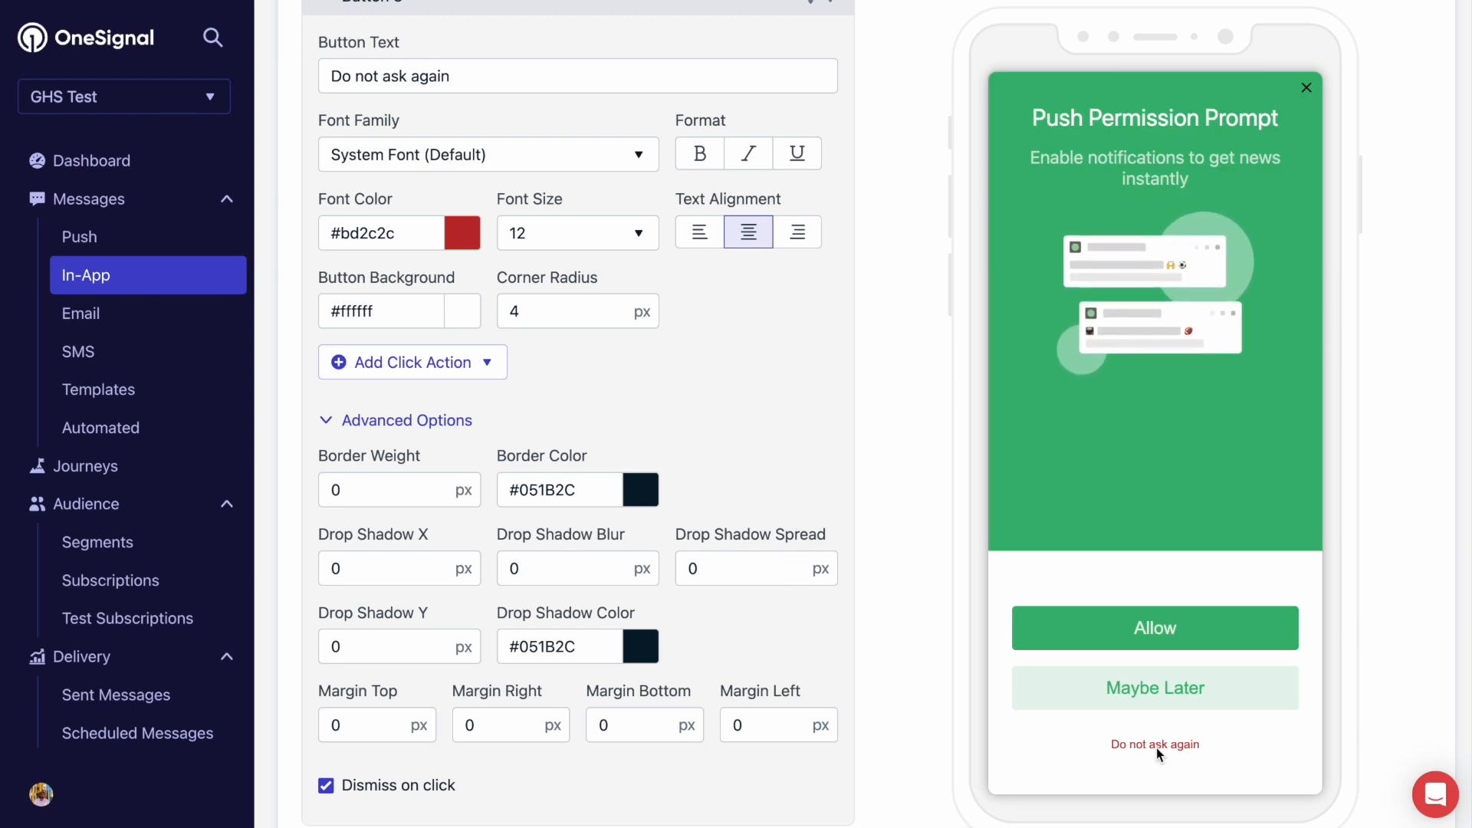
- Replace the heading in the Text 1 block with "Allow push notifications?"
scroll(1156, 752, down, 1)
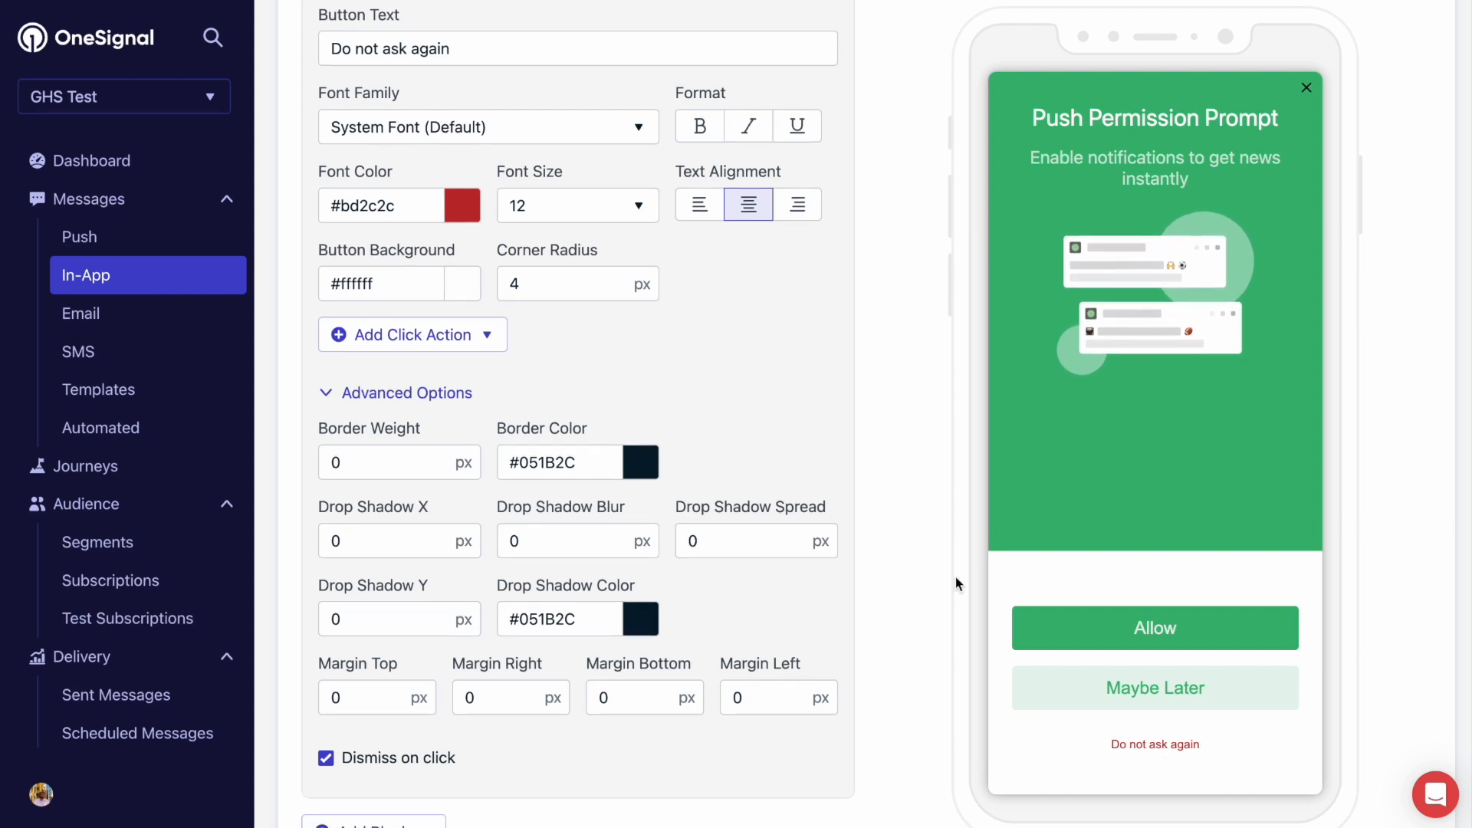
scroll(965, 233, up, 15)
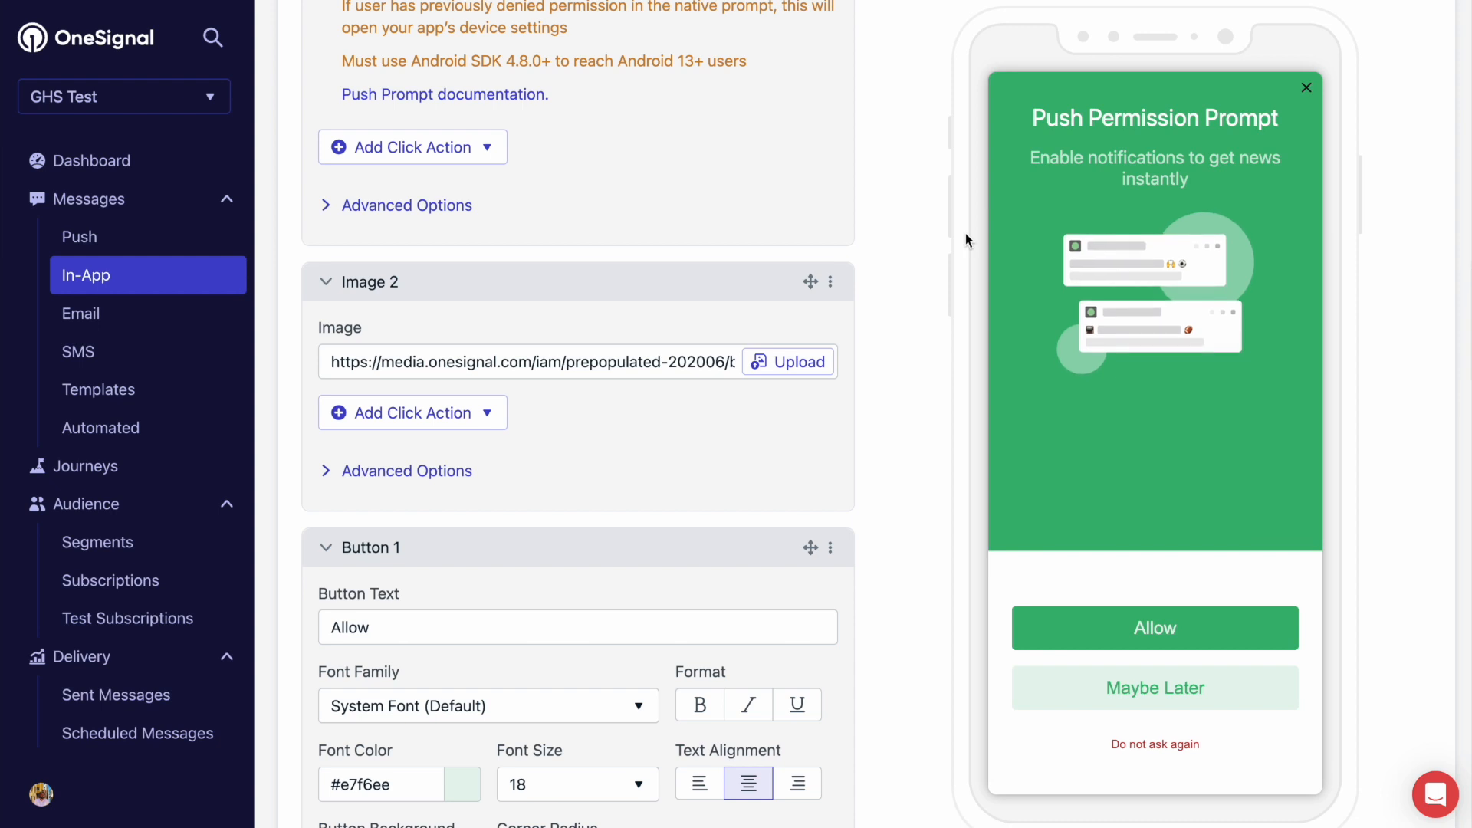
scroll(965, 234, up, 15)
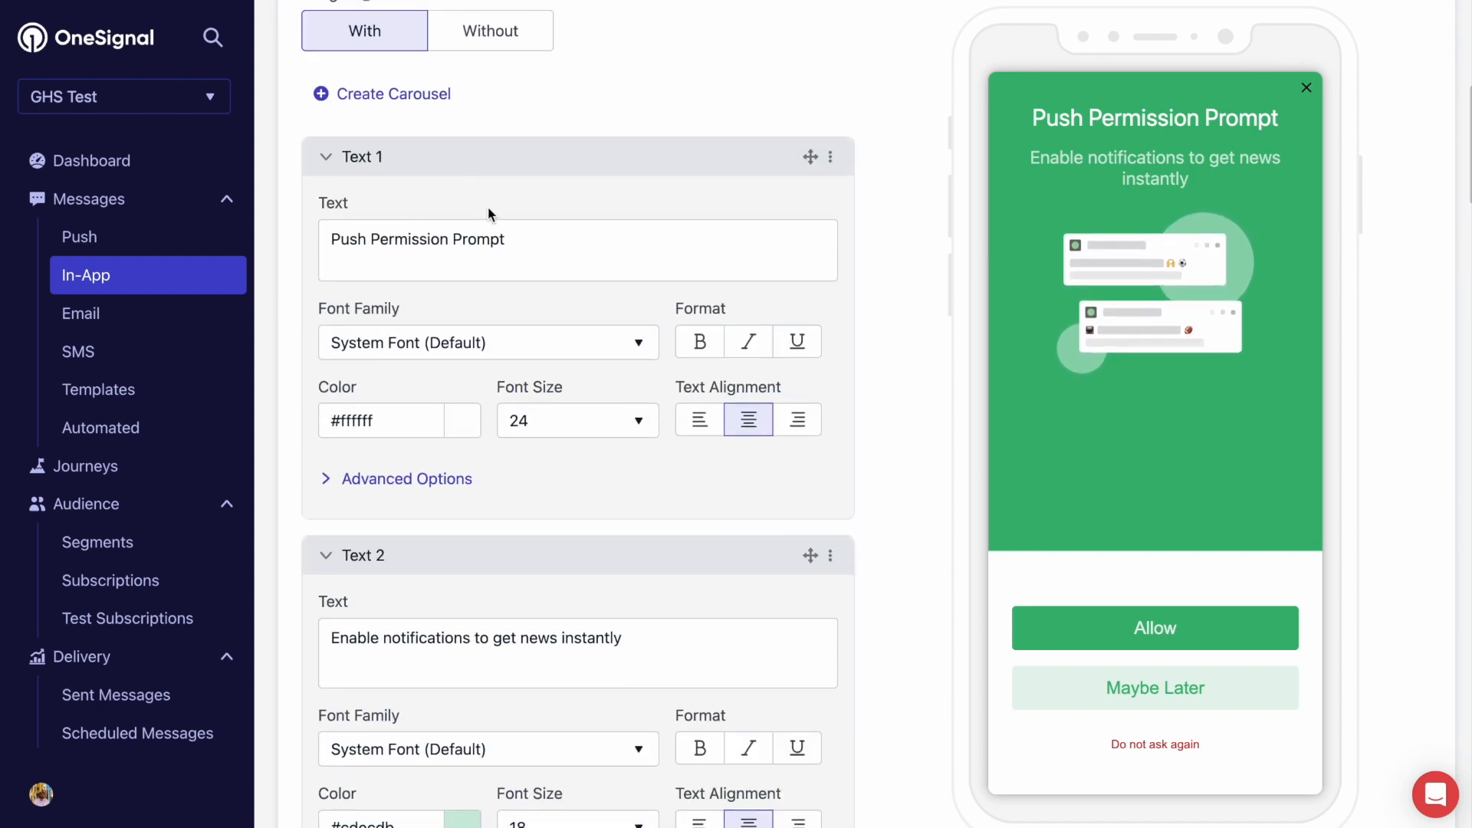
click(508, 238)
drag(508, 238, 330, 238)
text(Allow push notifications?)
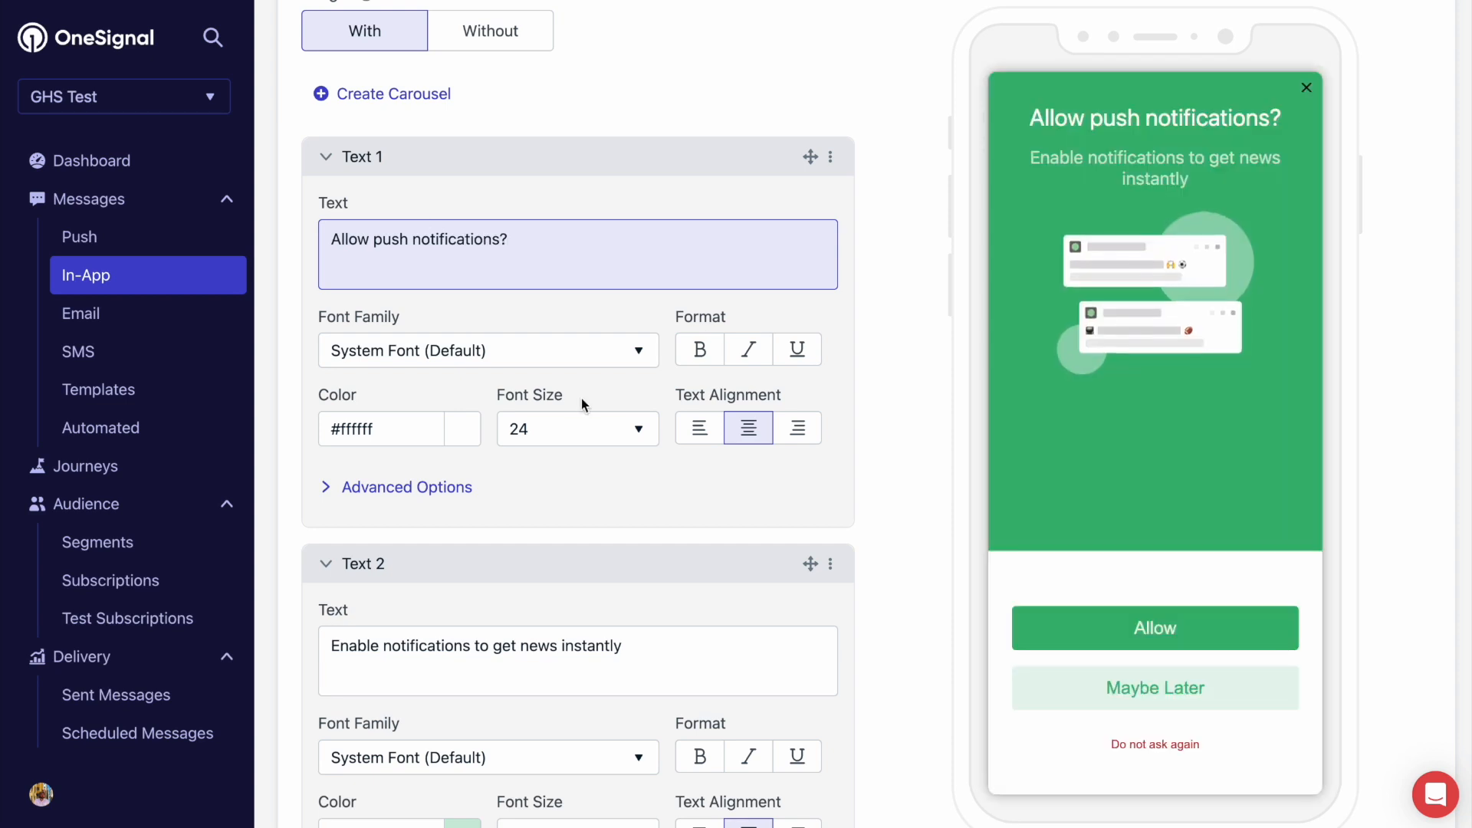
- Change the Text 2 block to read "Enable notifications to get important news instantly!"
scroll(659, 405, down, 2)
click(520, 503)
text(important)
click(729, 506)
text(!)
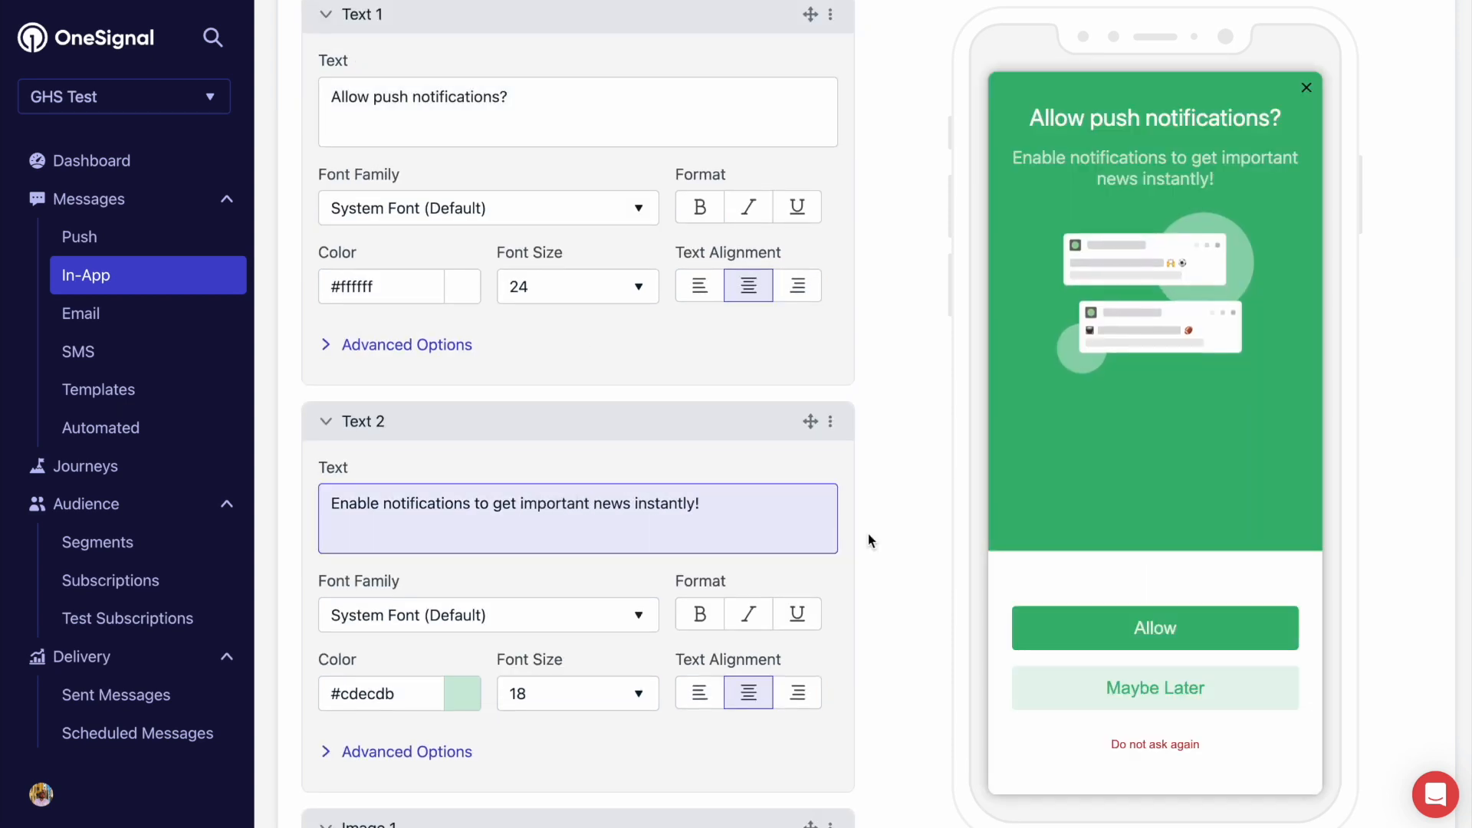
- Set the Text 2 color to #ffffff and the Text 1 heading's font size to 30
click(472, 697)
drag(356, 729, 319, 720)
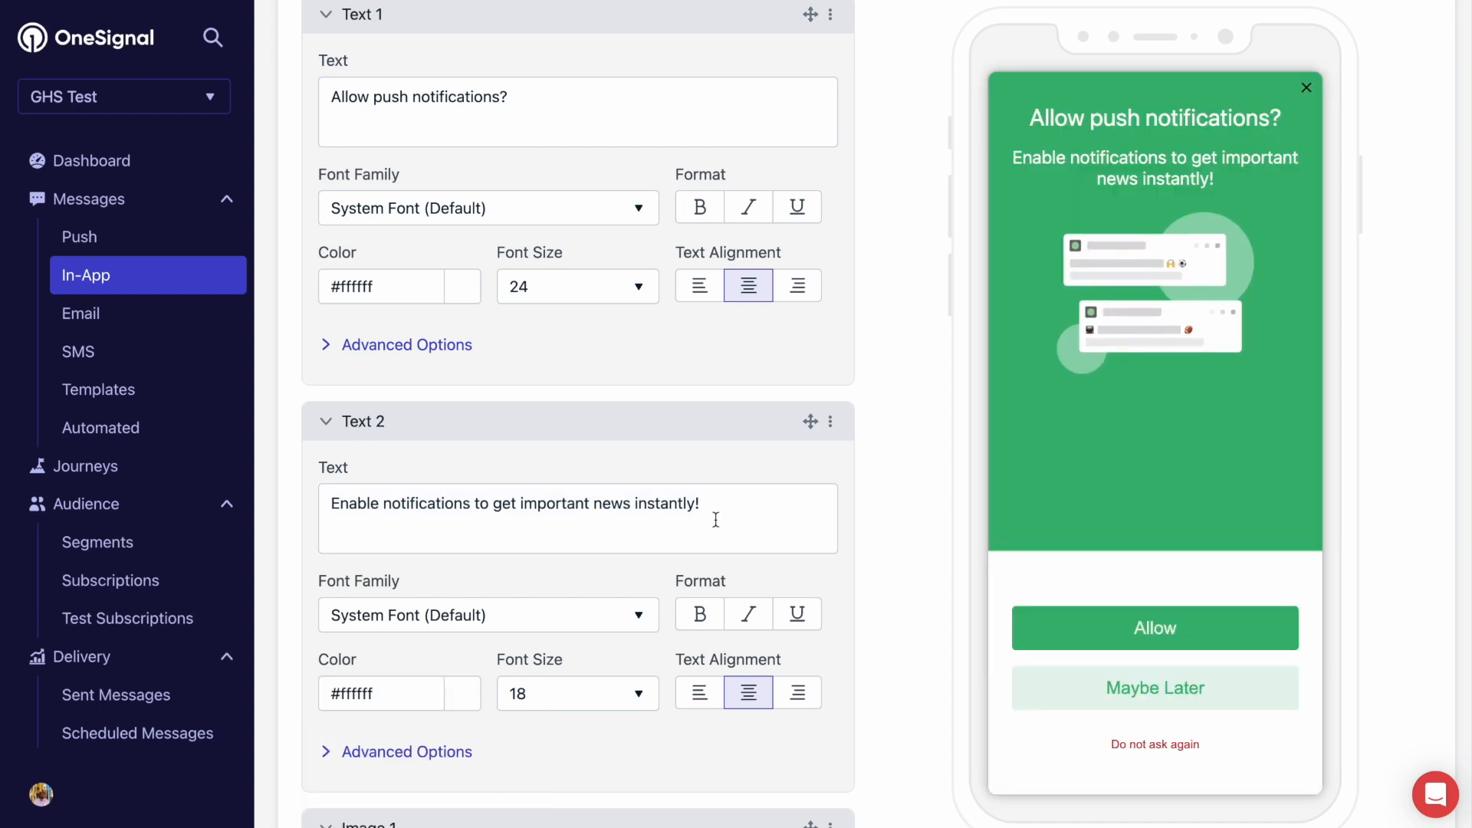
click(582, 287)
click(553, 667)
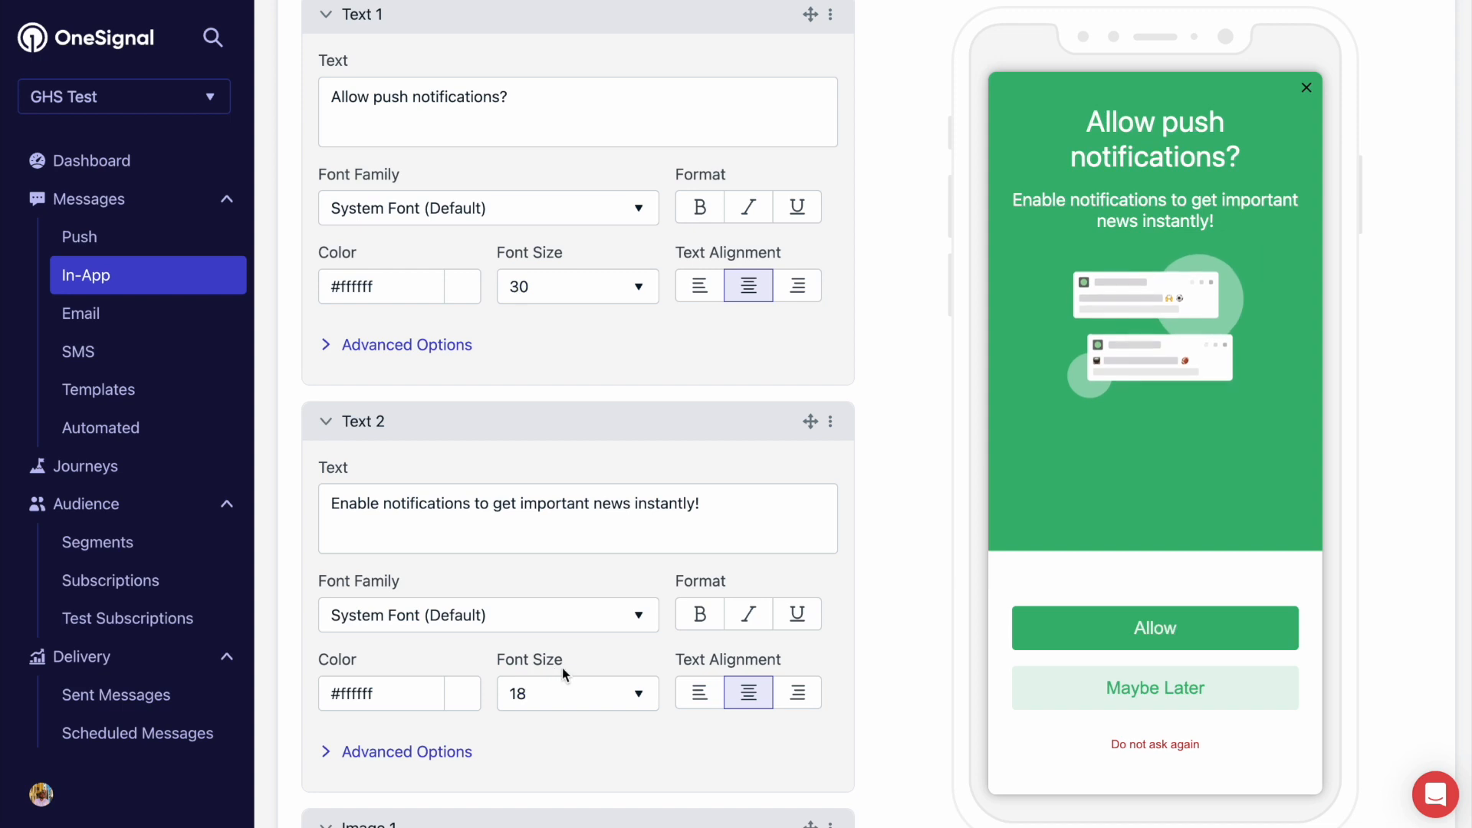
- Set the font size of the Text 2 block to 24
click(635, 692)
scroll(620, 770, down, 5)
click(595, 630)
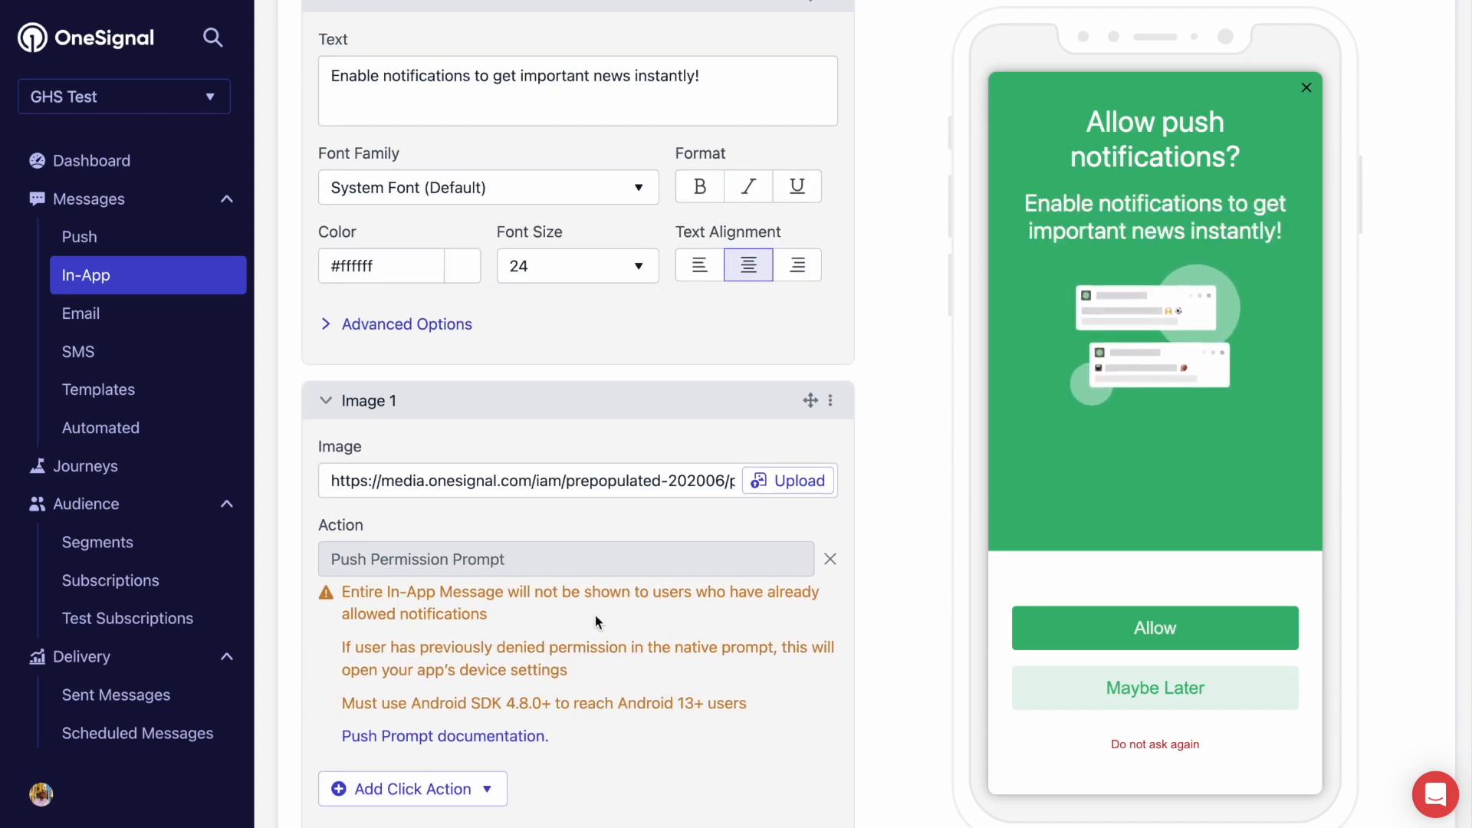
- Add a Tag User click action to the "Do not ask again" button with key do_not_prompt and value 1
scroll(596, 615, down, 5)
scroll(595, 615, down, 15)
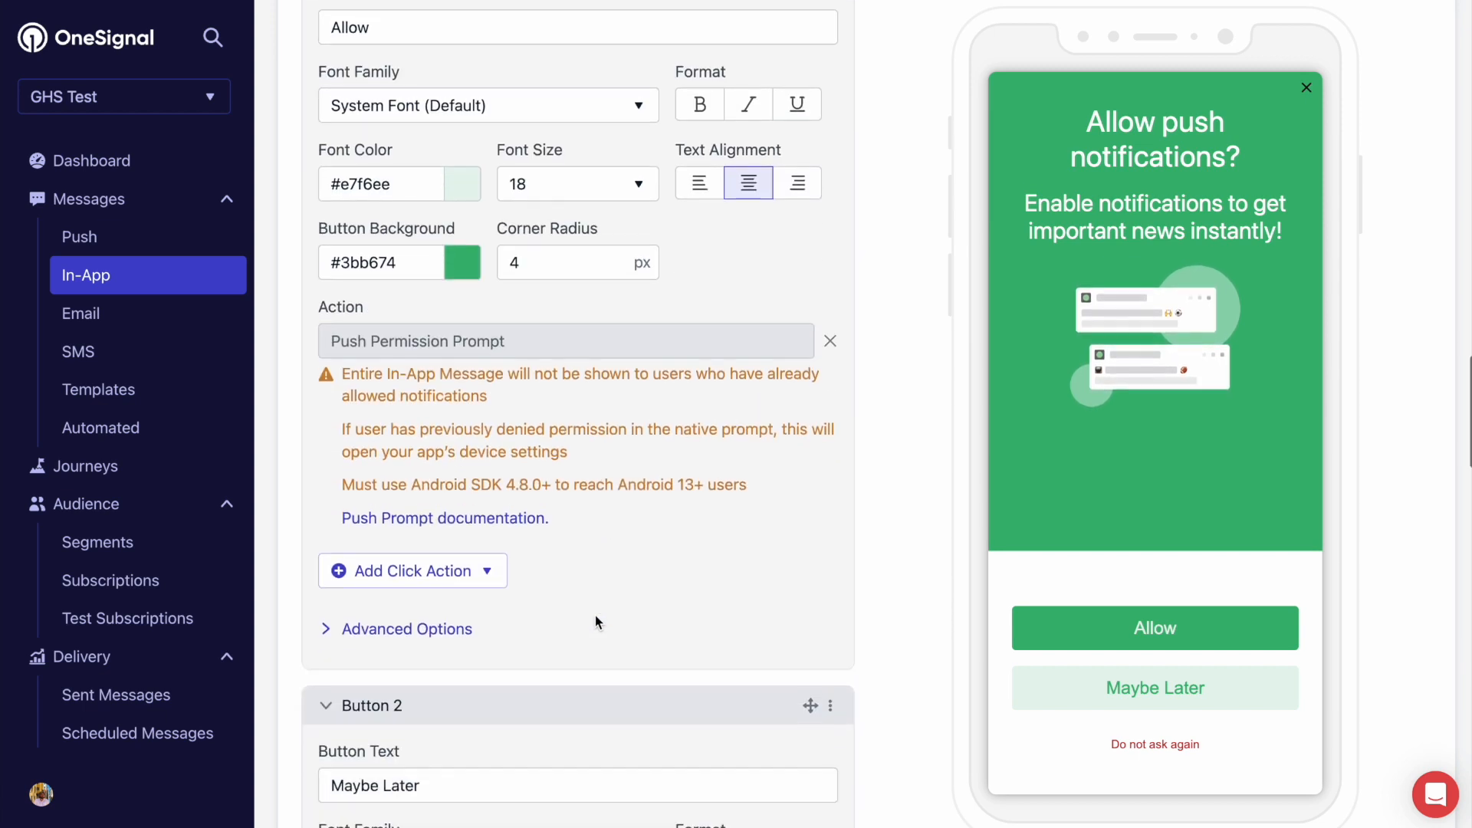
scroll(595, 615, down, 3)
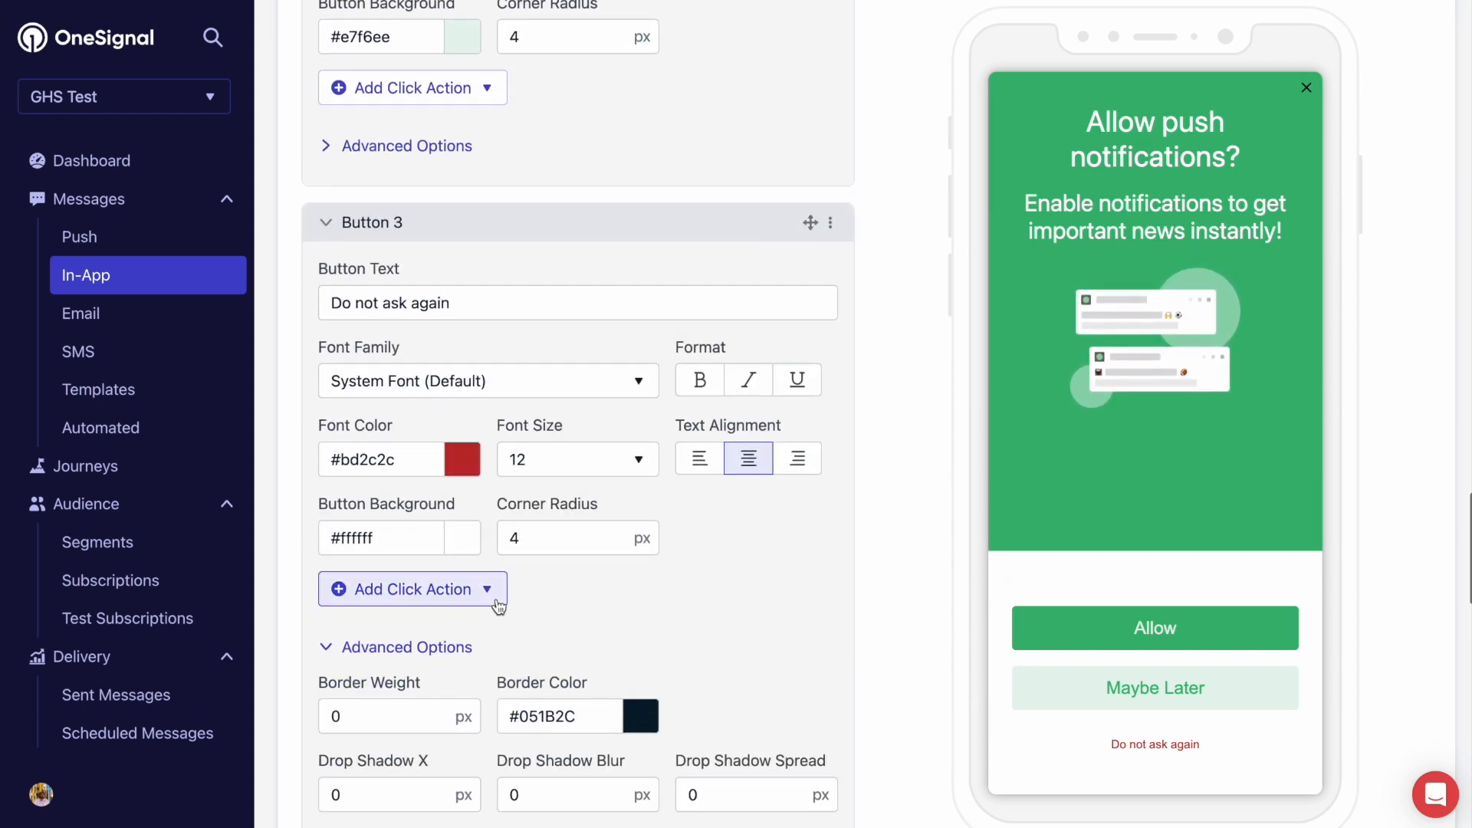
click(493, 595)
click(468, 791)
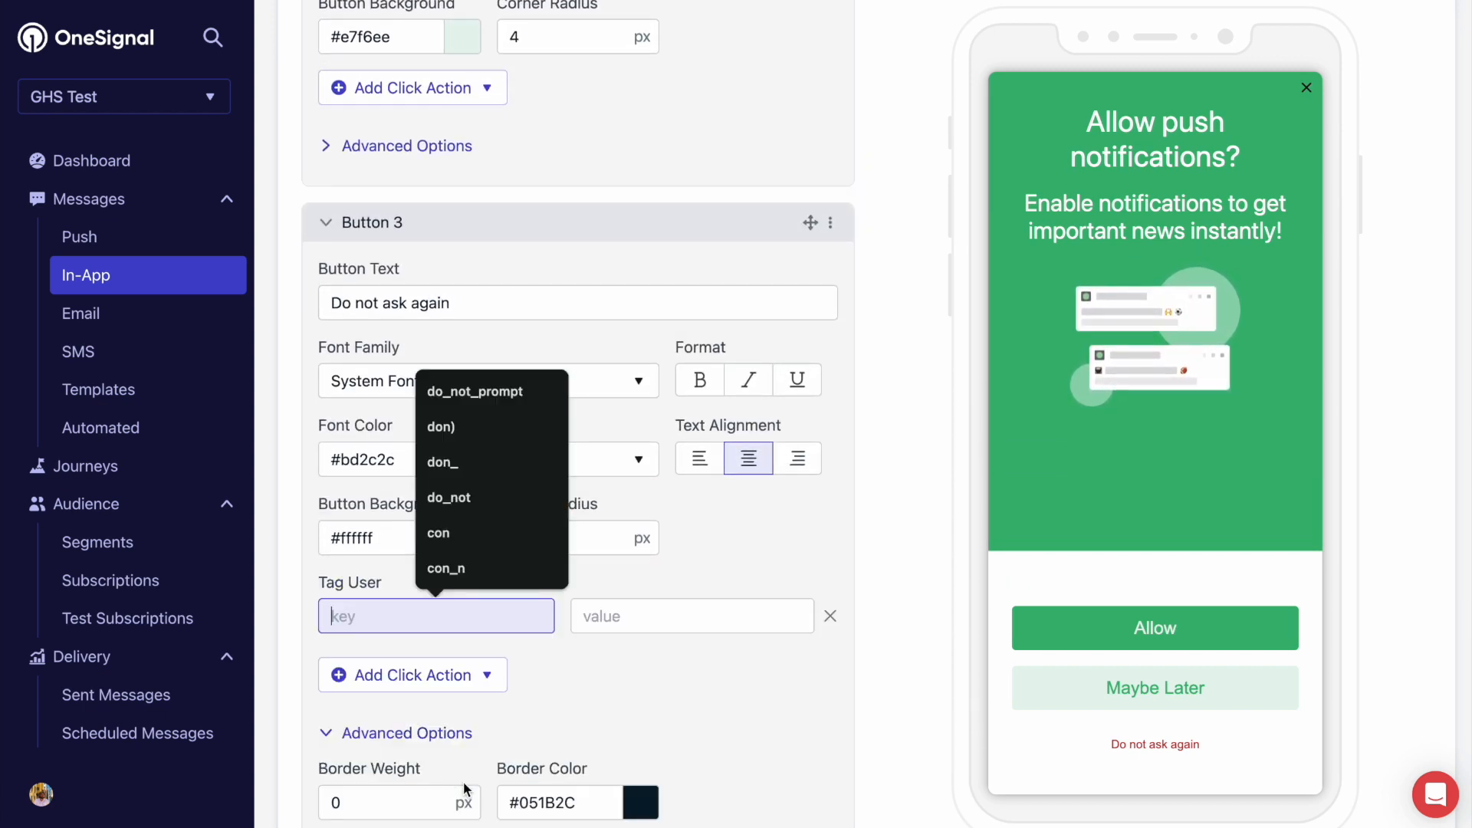
click(532, 407)
click(592, 615)
text(1)
click(699, 560)
- Start a new segment for the message's excluded audience, name it "Do not show prompt" and add a User Tag filter
scroll(699, 560, up, 5)
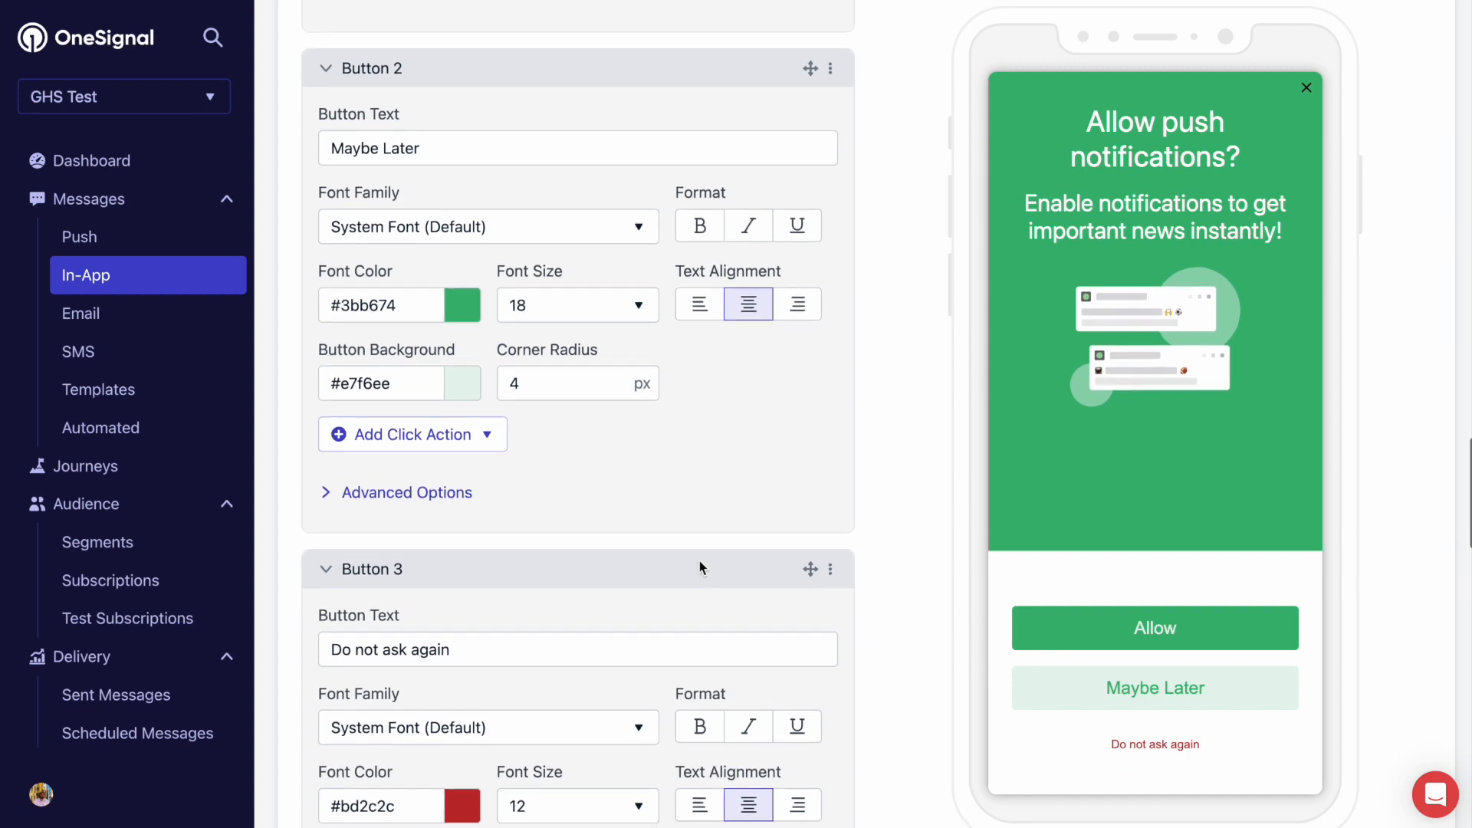
scroll(700, 560, up, 20)
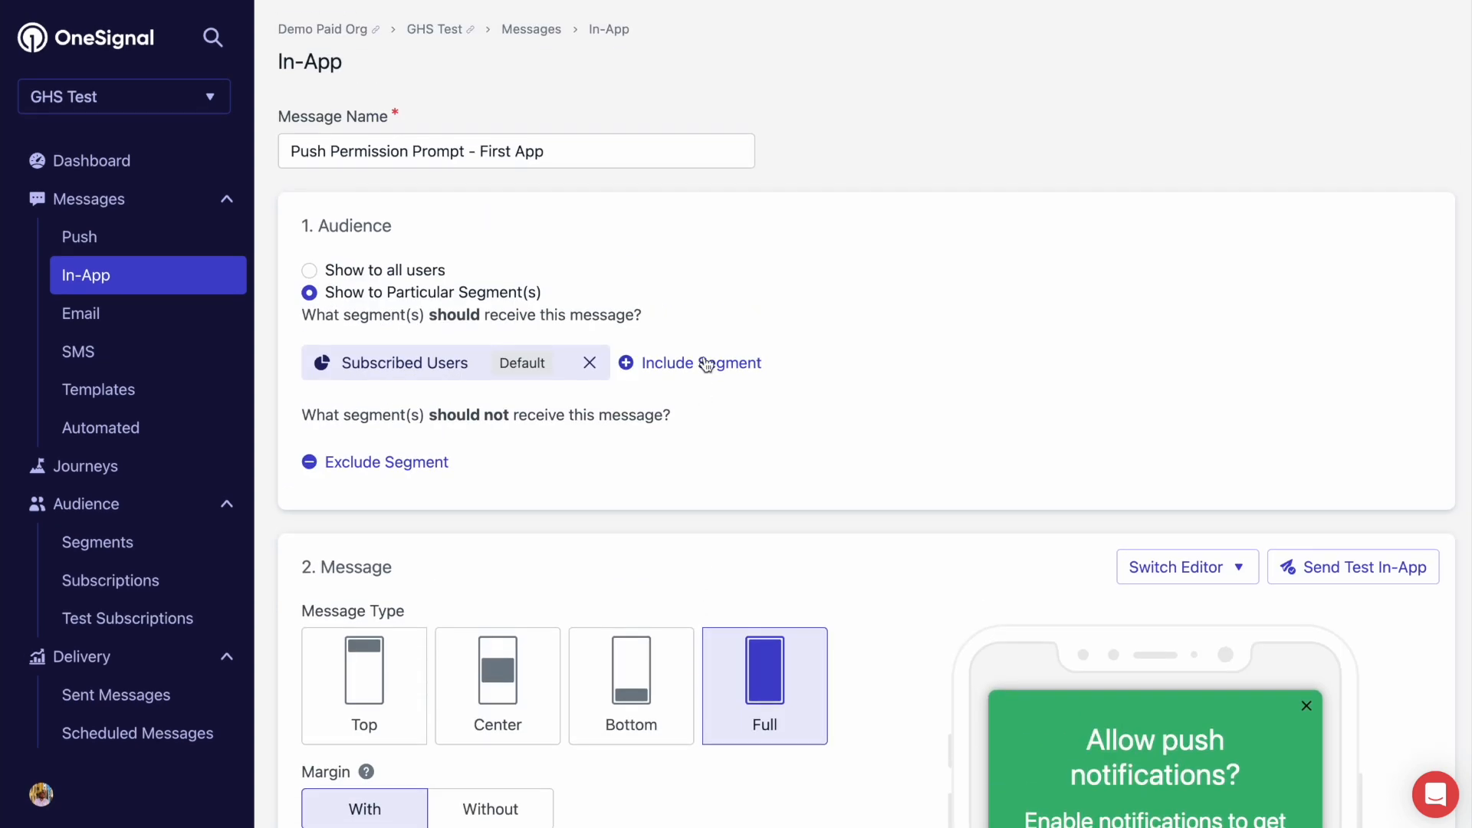
click(427, 461)
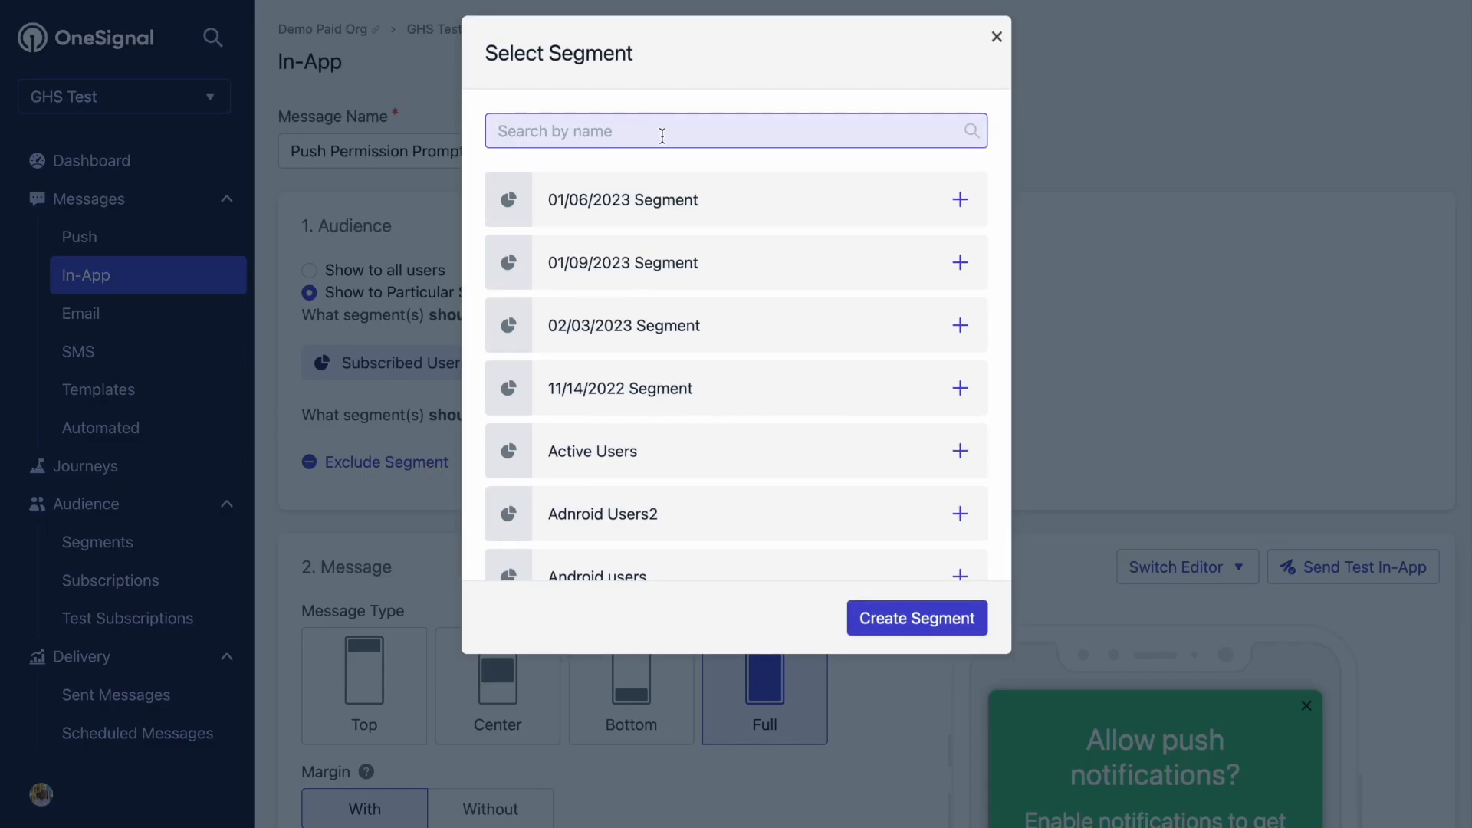
click(917, 618)
key(BackSpace)
key(ctrl+a)
key(BackSpace)
text(Do not show prompt)
click(786, 535)
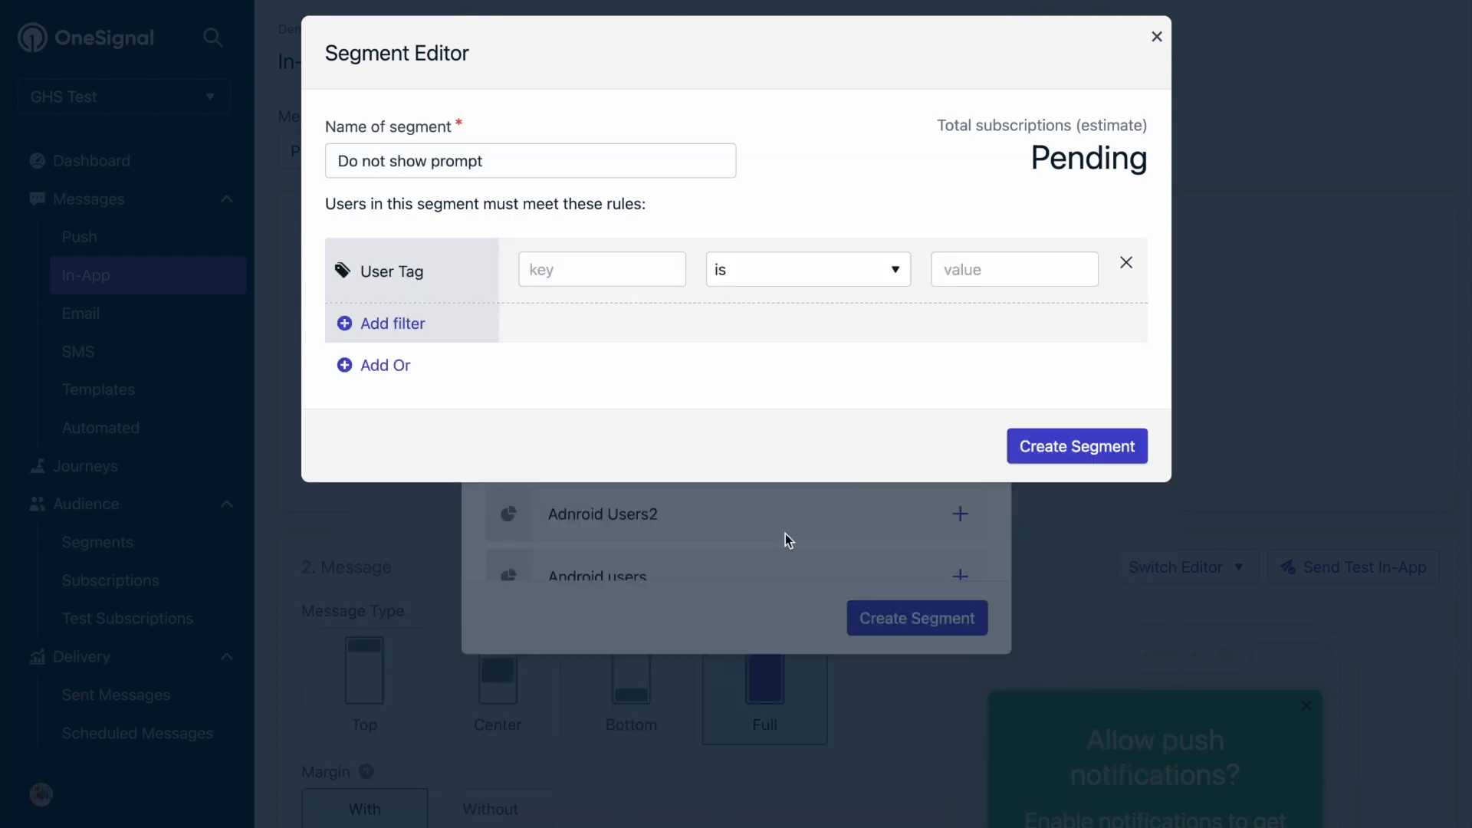
- Set the User Tag rule to do_not_prompt is 1 and create the excluded segment
click(679, 270)
text(do_not_prompt)
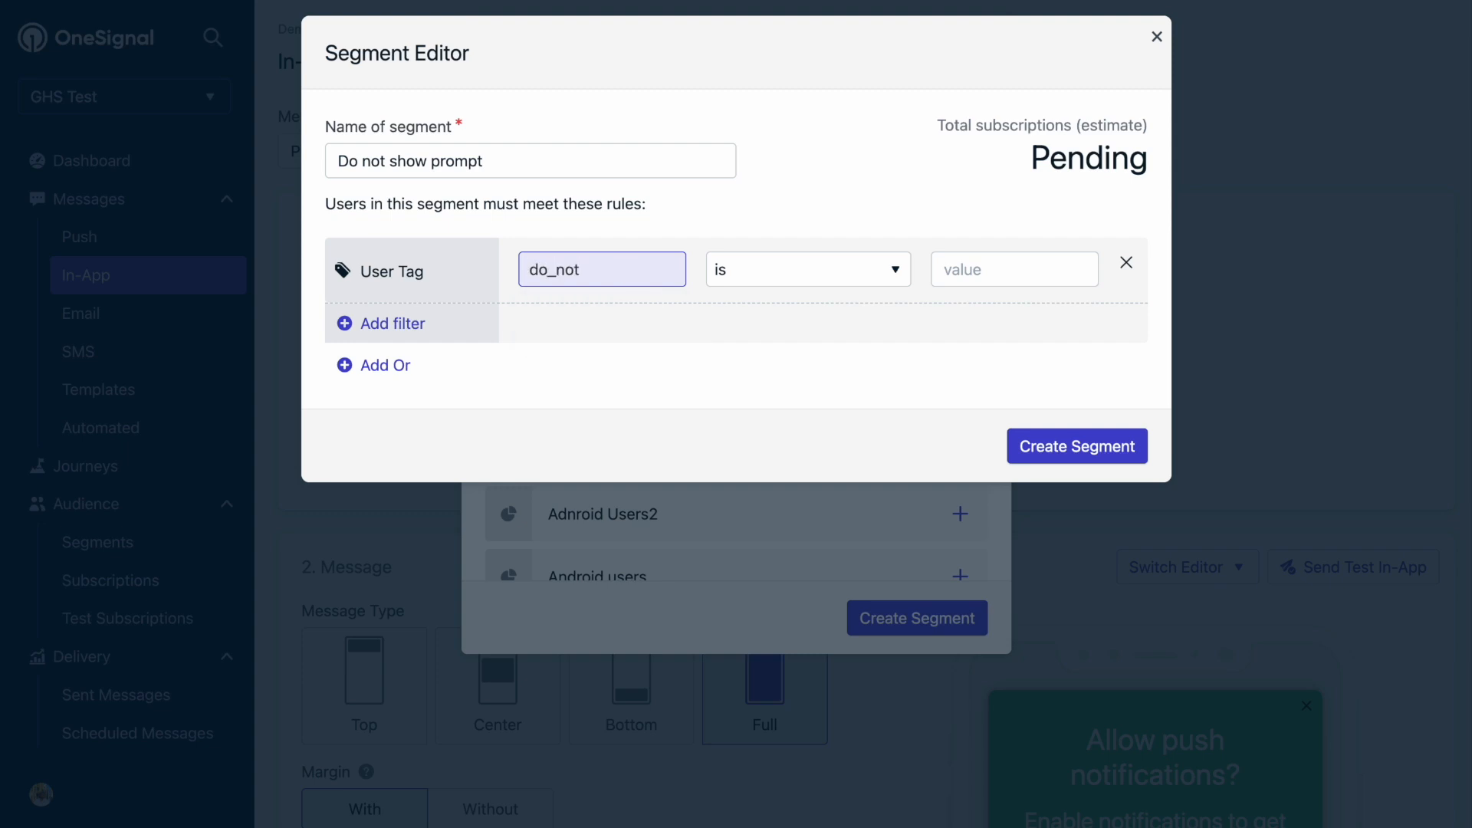
click(997, 269)
text(1)
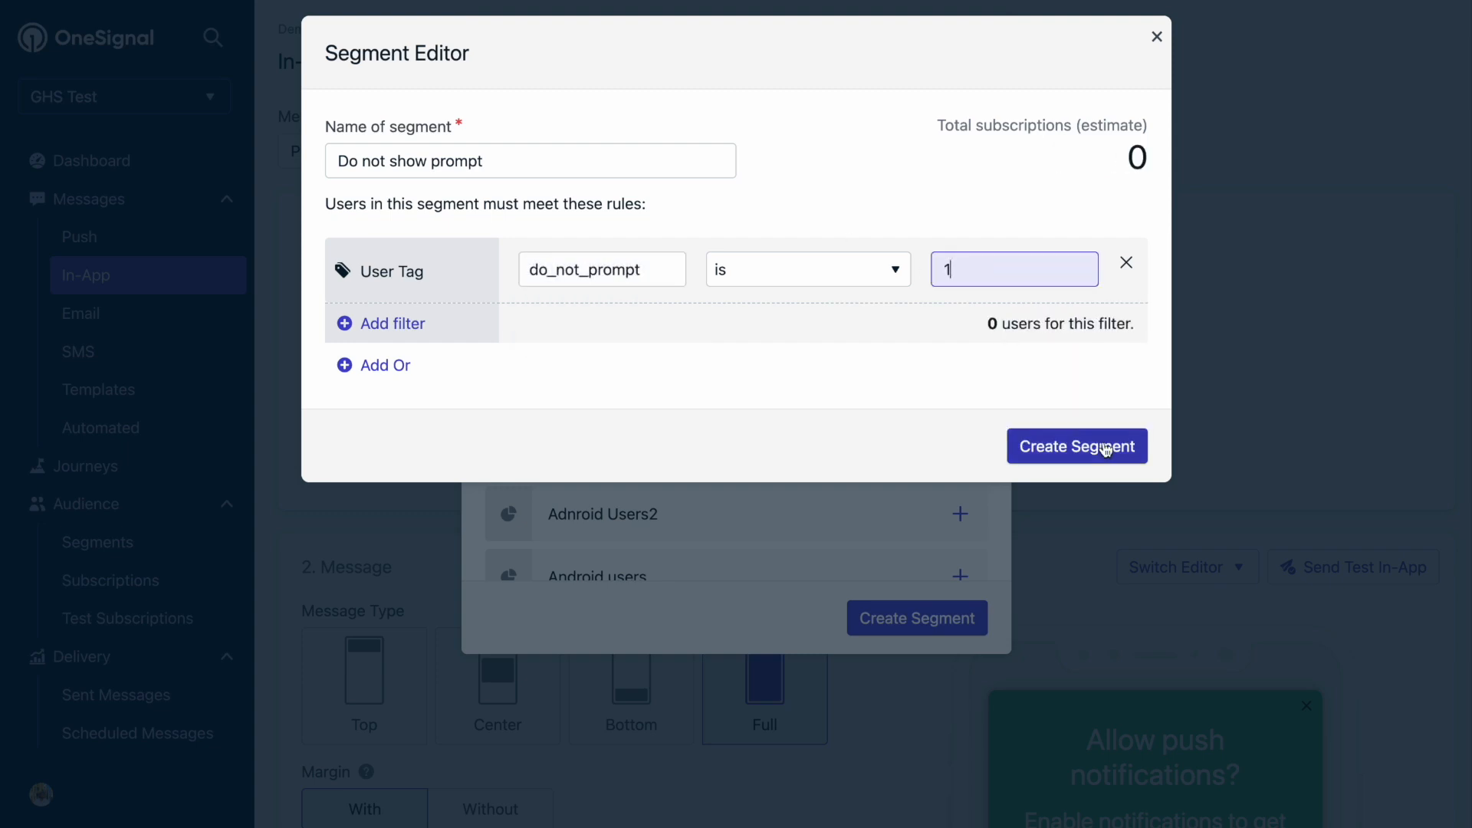
click(1105, 447)
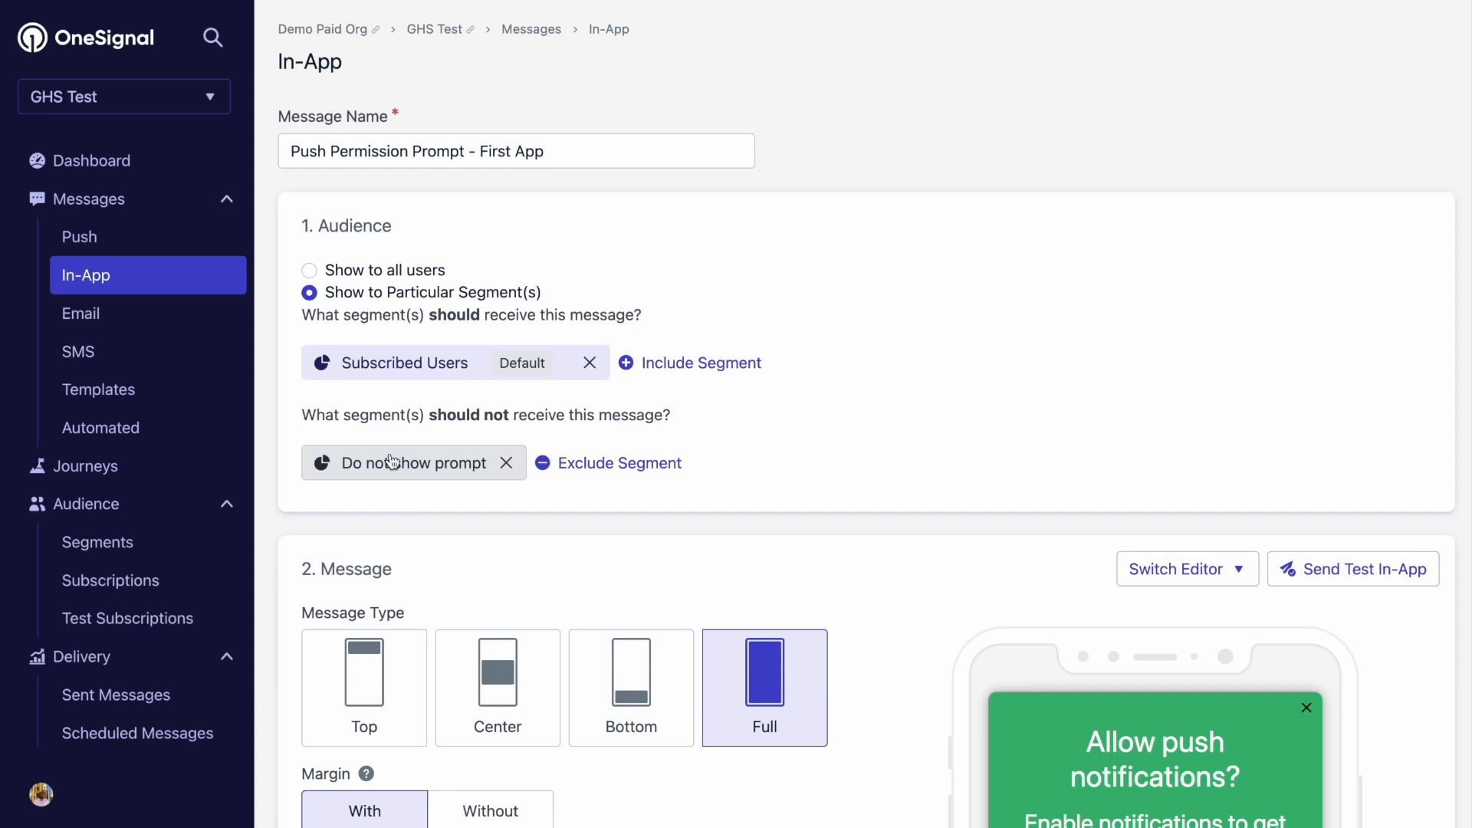
- Make the message show when certain conditions are satisfied during the session, using an In-App Trigger where push_prompt is 1
scroll(684, 513, down, 10)
scroll(588, 627, up, 2)
scroll(588, 627, down, 15)
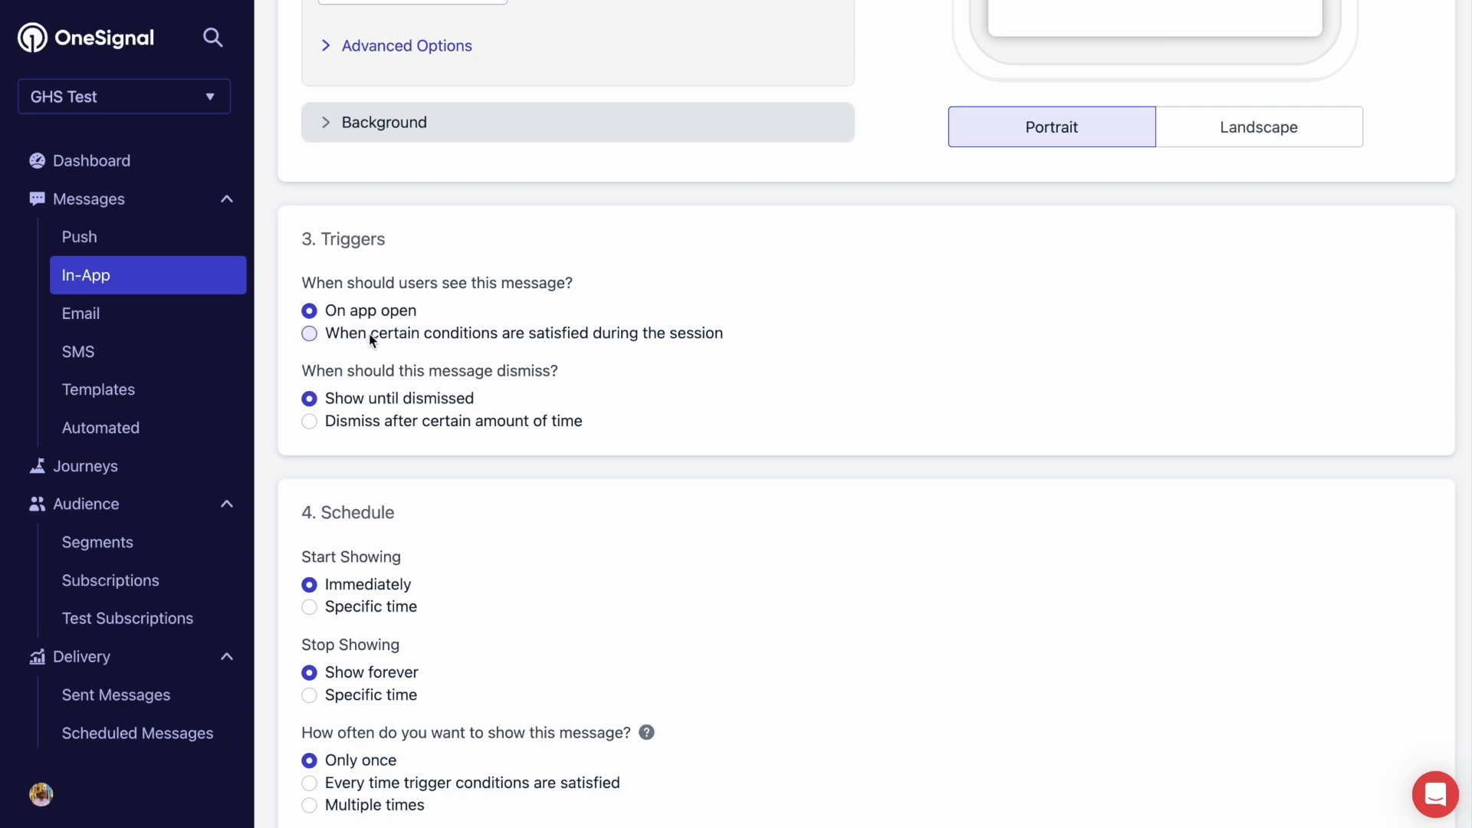
click(310, 334)
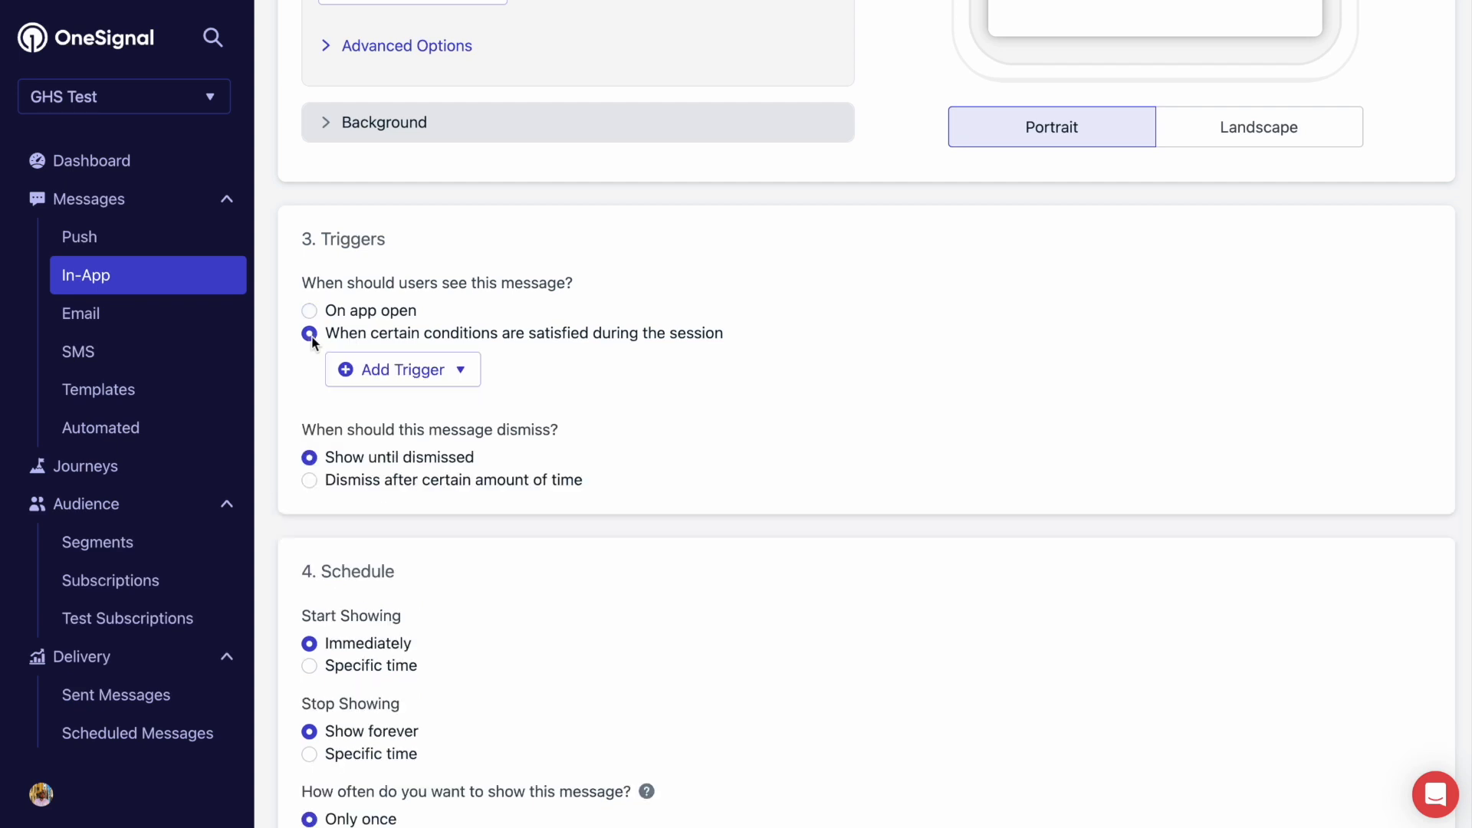
click(405, 376)
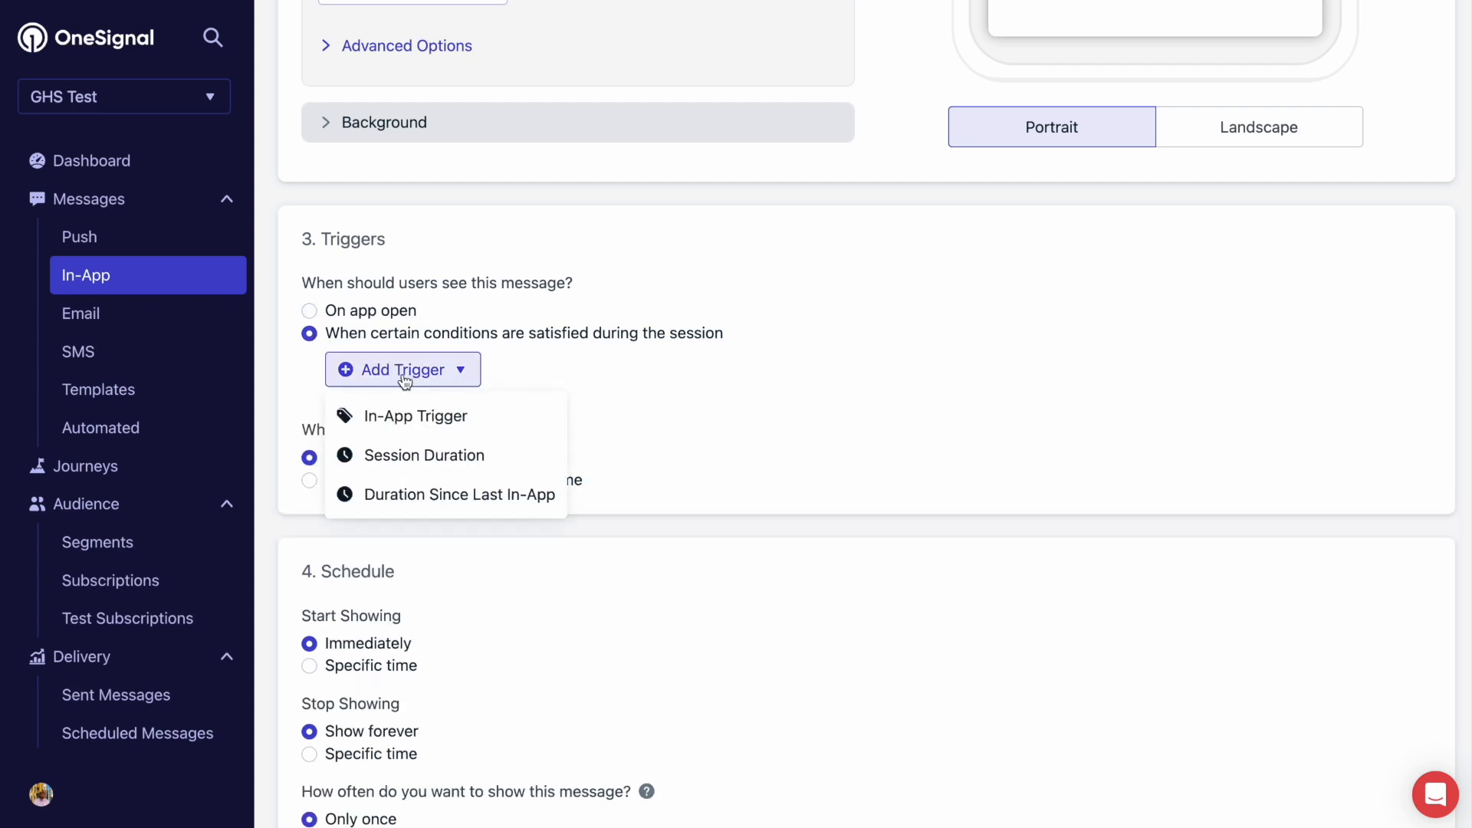
click(435, 414)
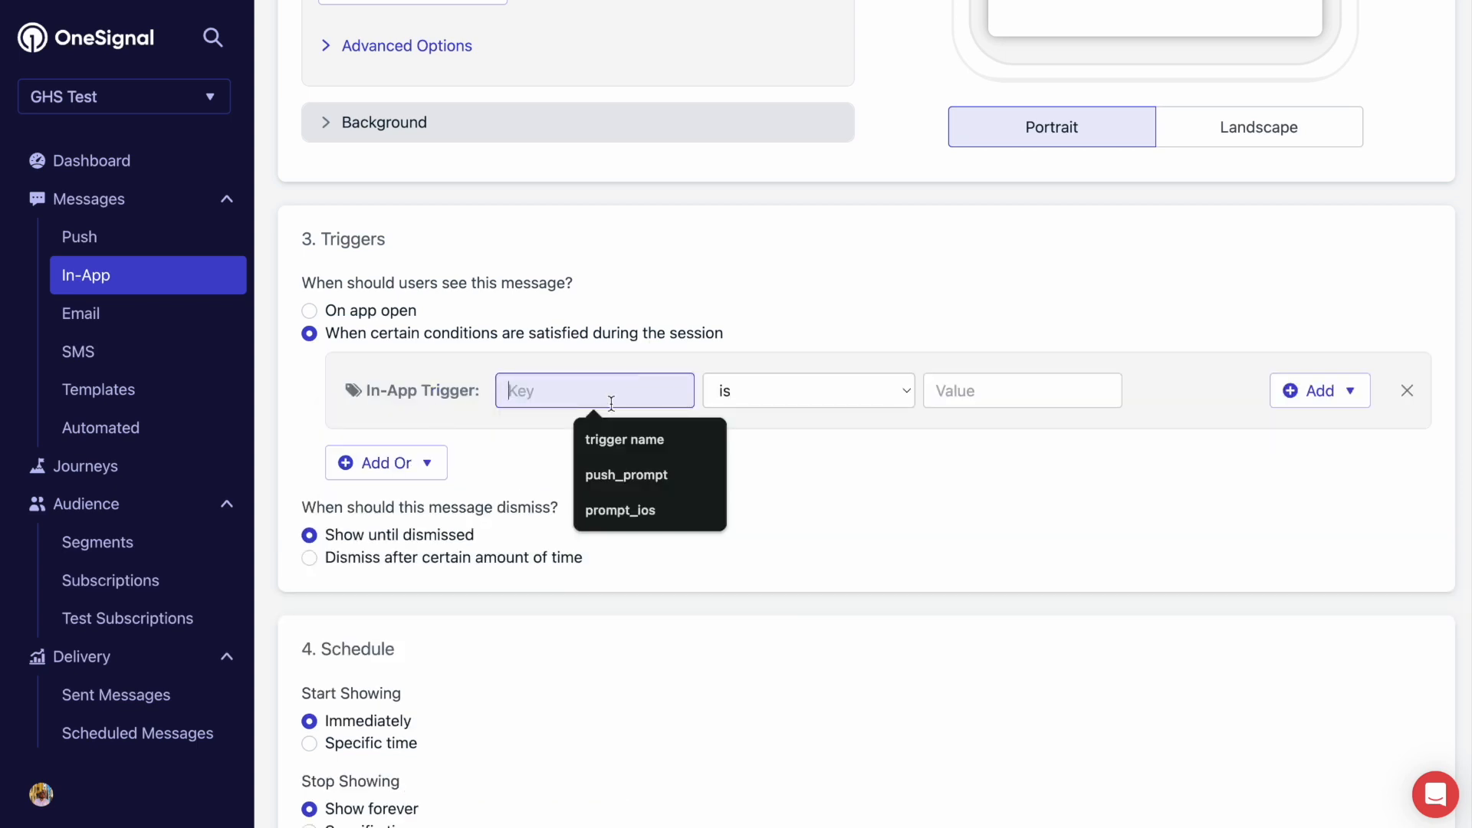
click(633, 471)
click(970, 392)
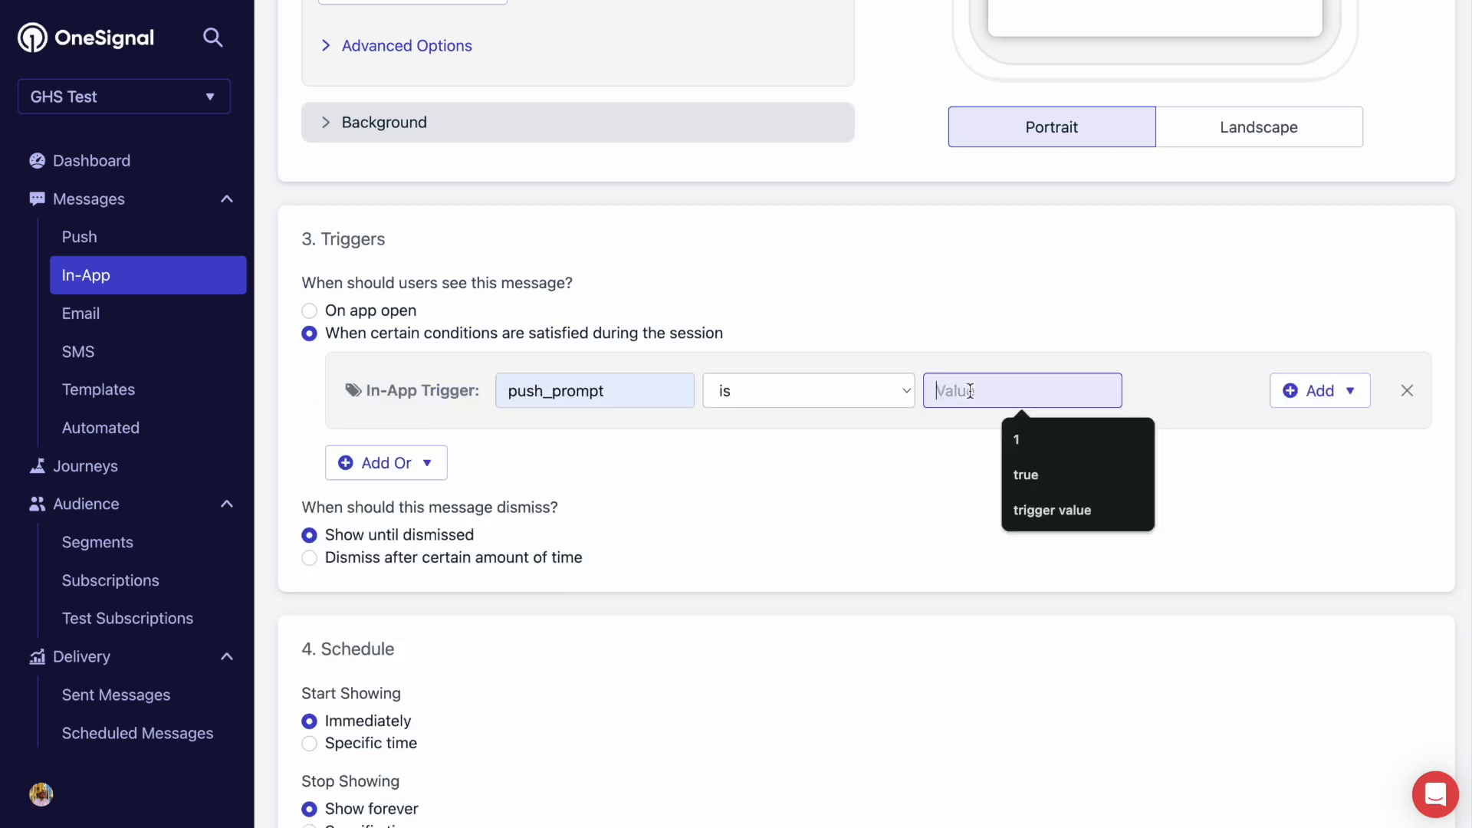
click(1014, 437)
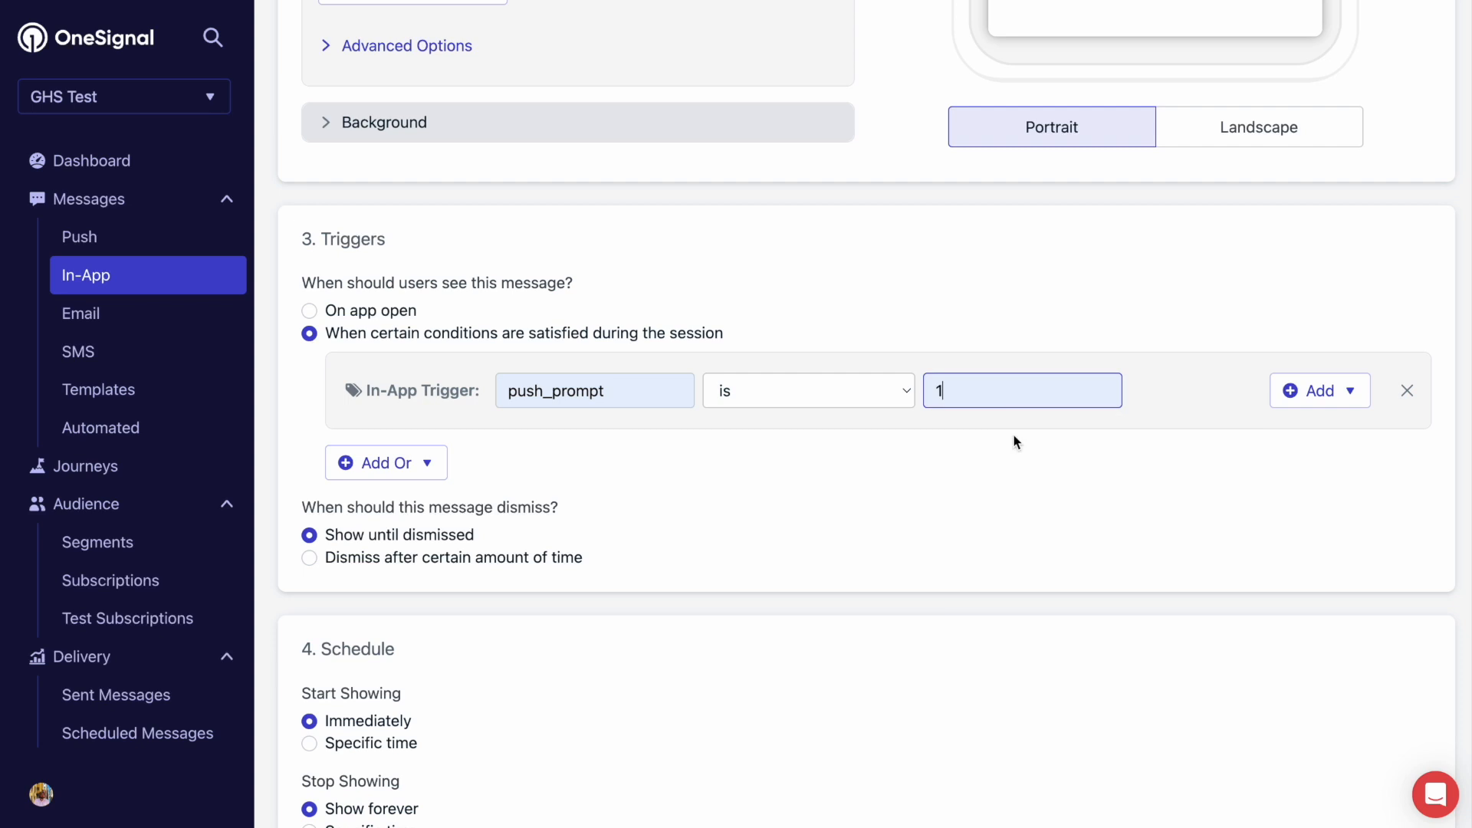
click(1092, 310)
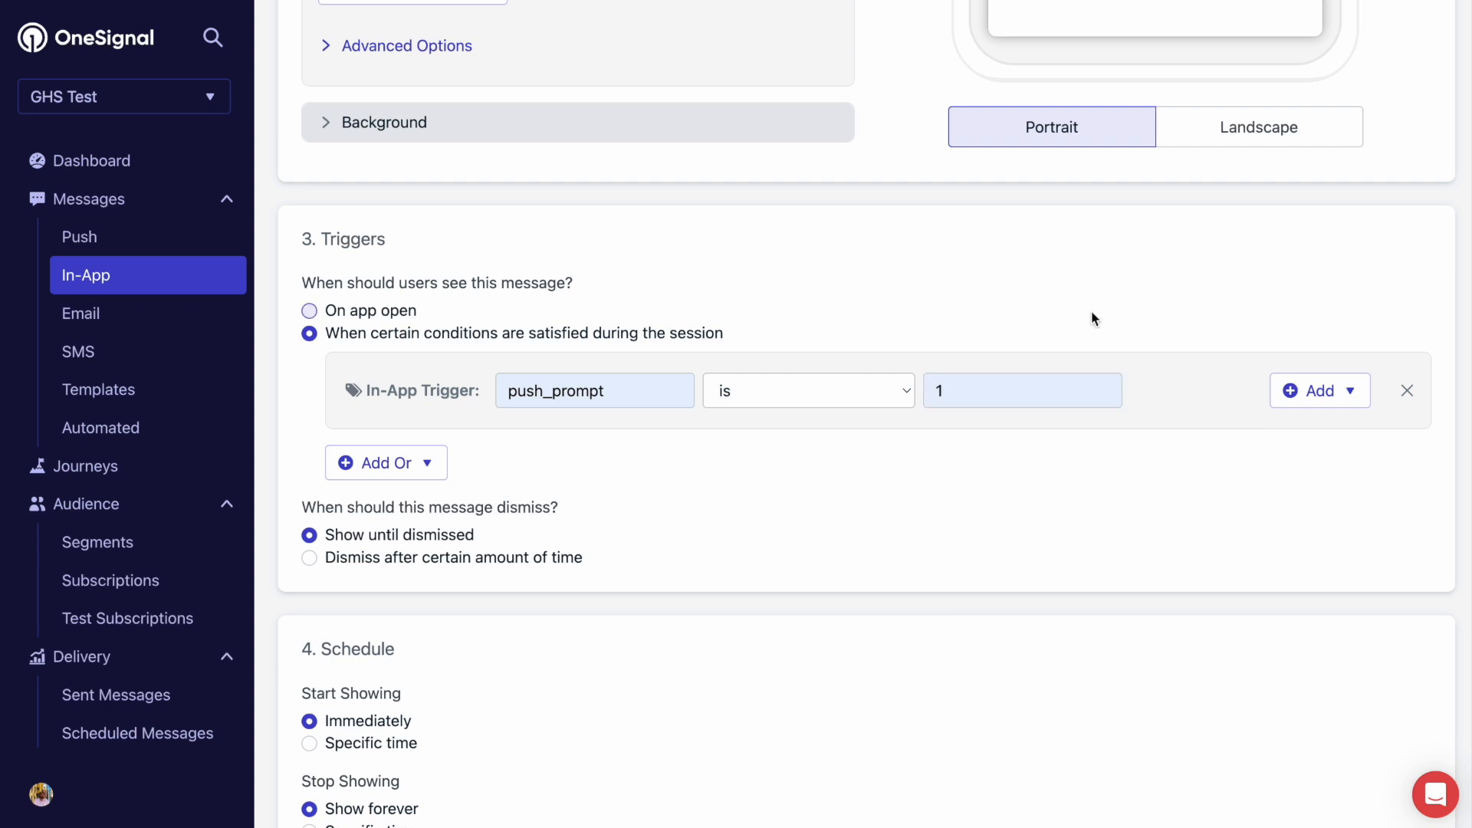
- Schedule the message to show every time trigger conditions are satisfied, and make it live
scroll(605, 564, down, 3)
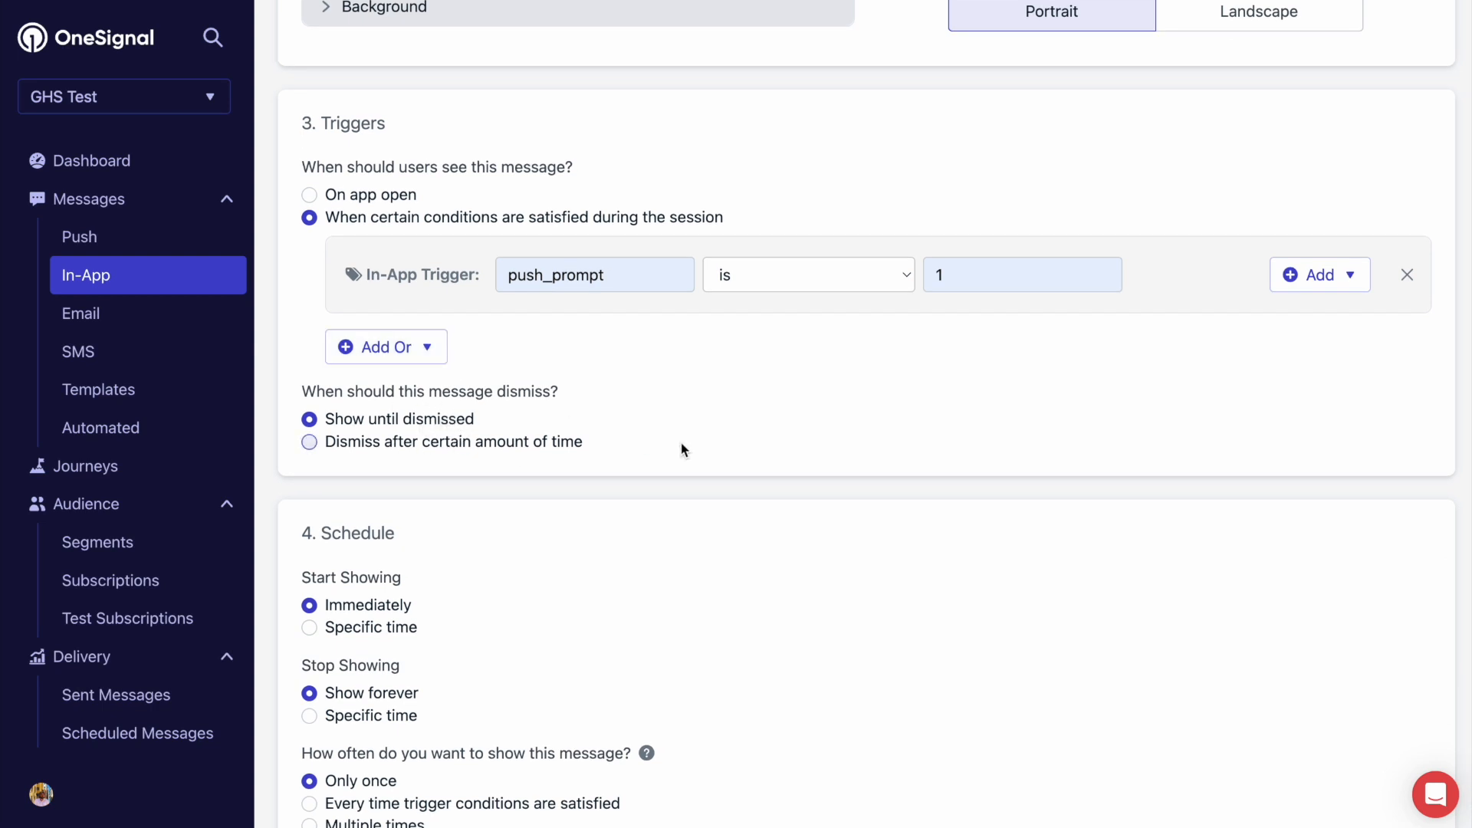
scroll(683, 446, down, 4)
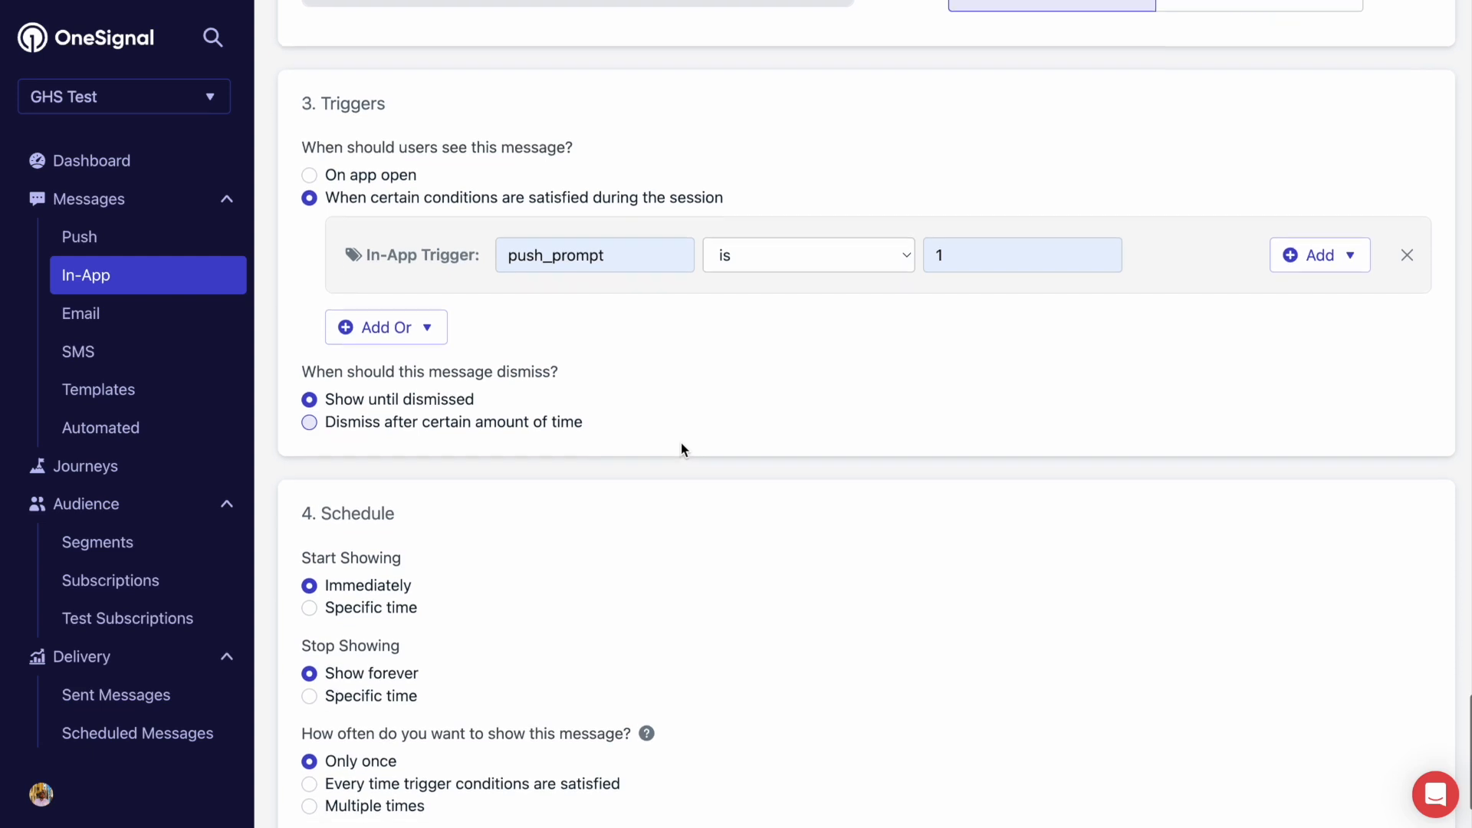
scroll(684, 450, down, 1)
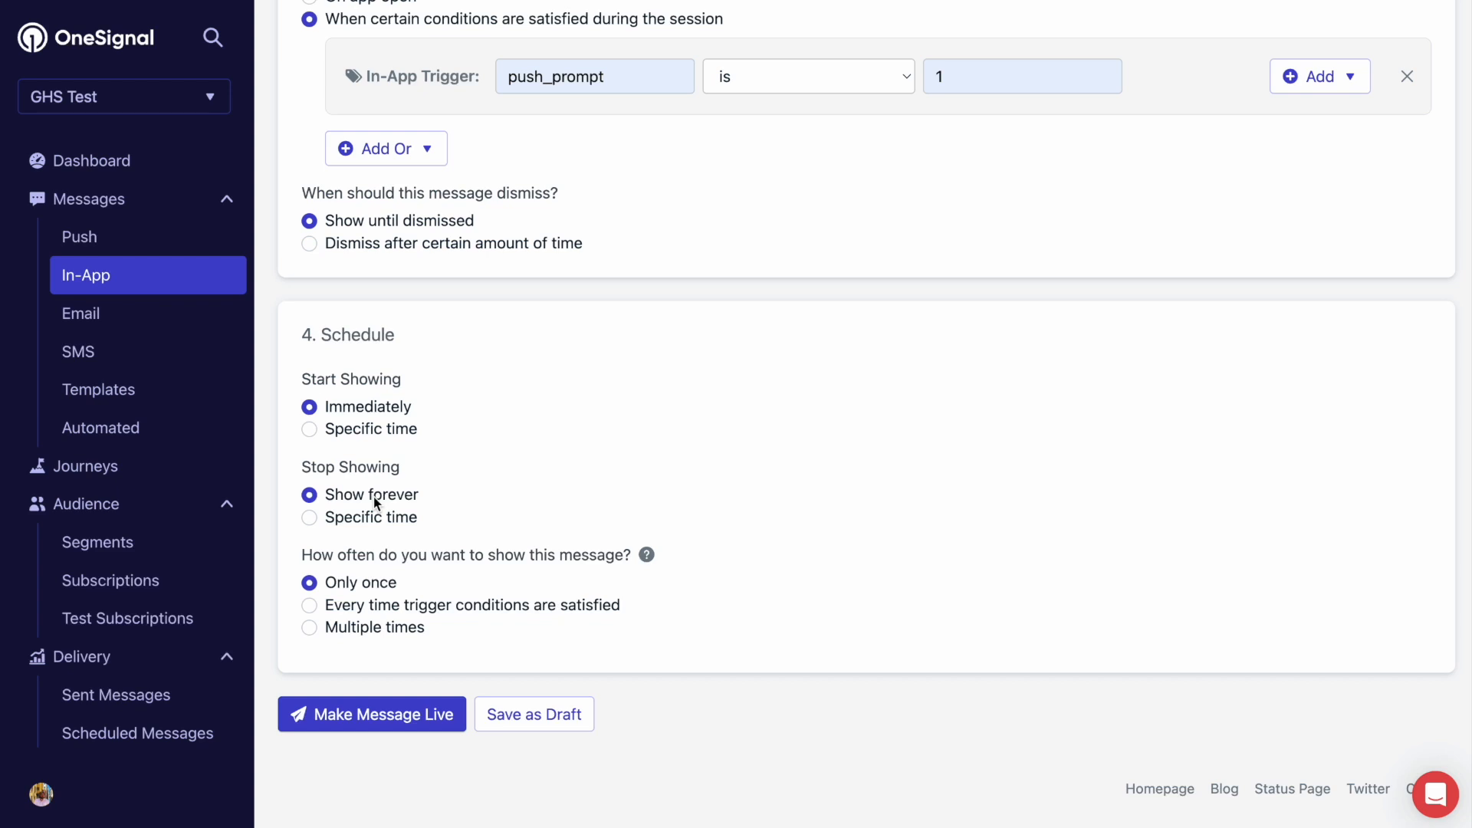
click(387, 607)
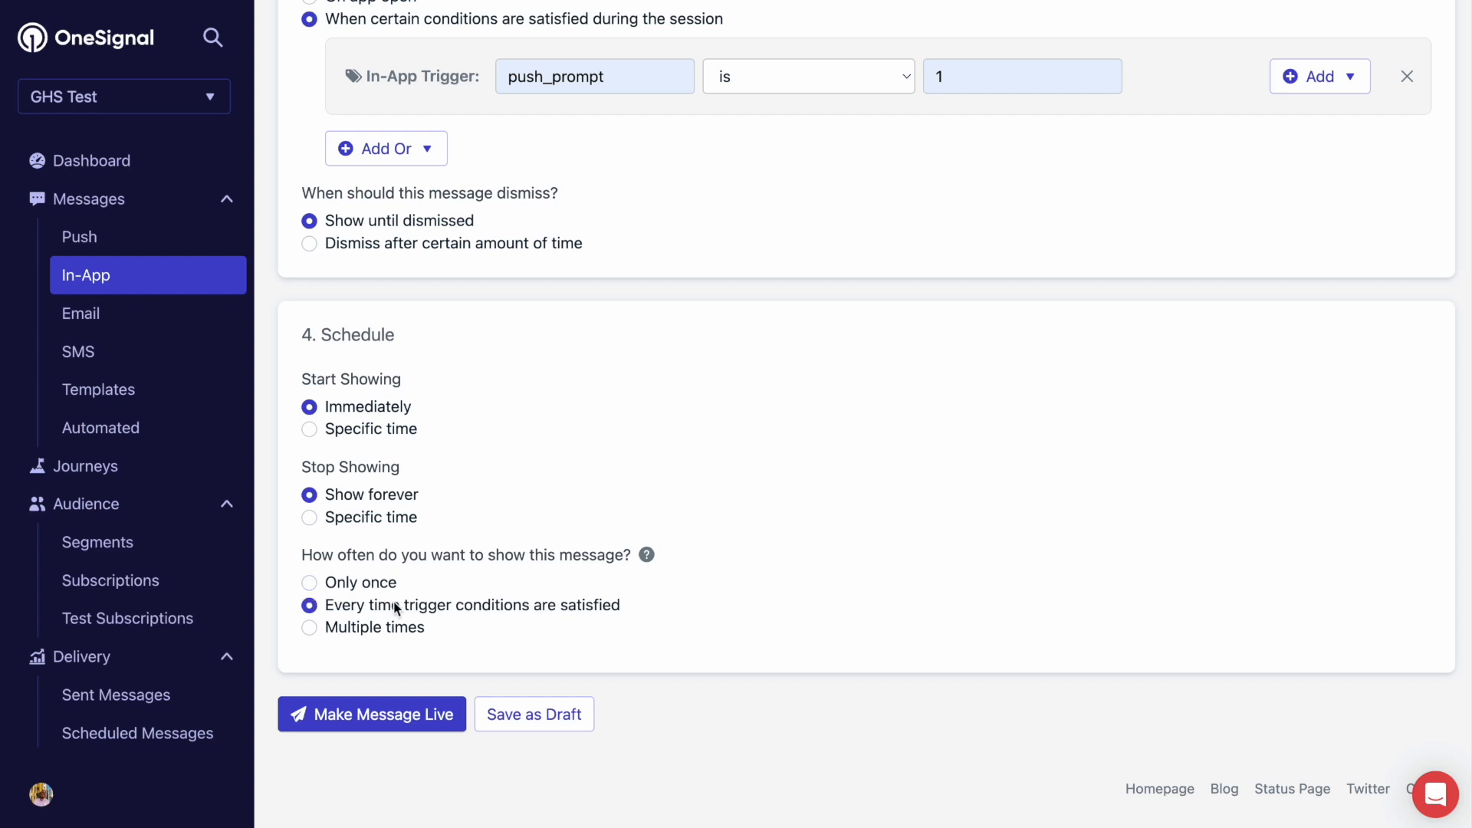
click(412, 713)
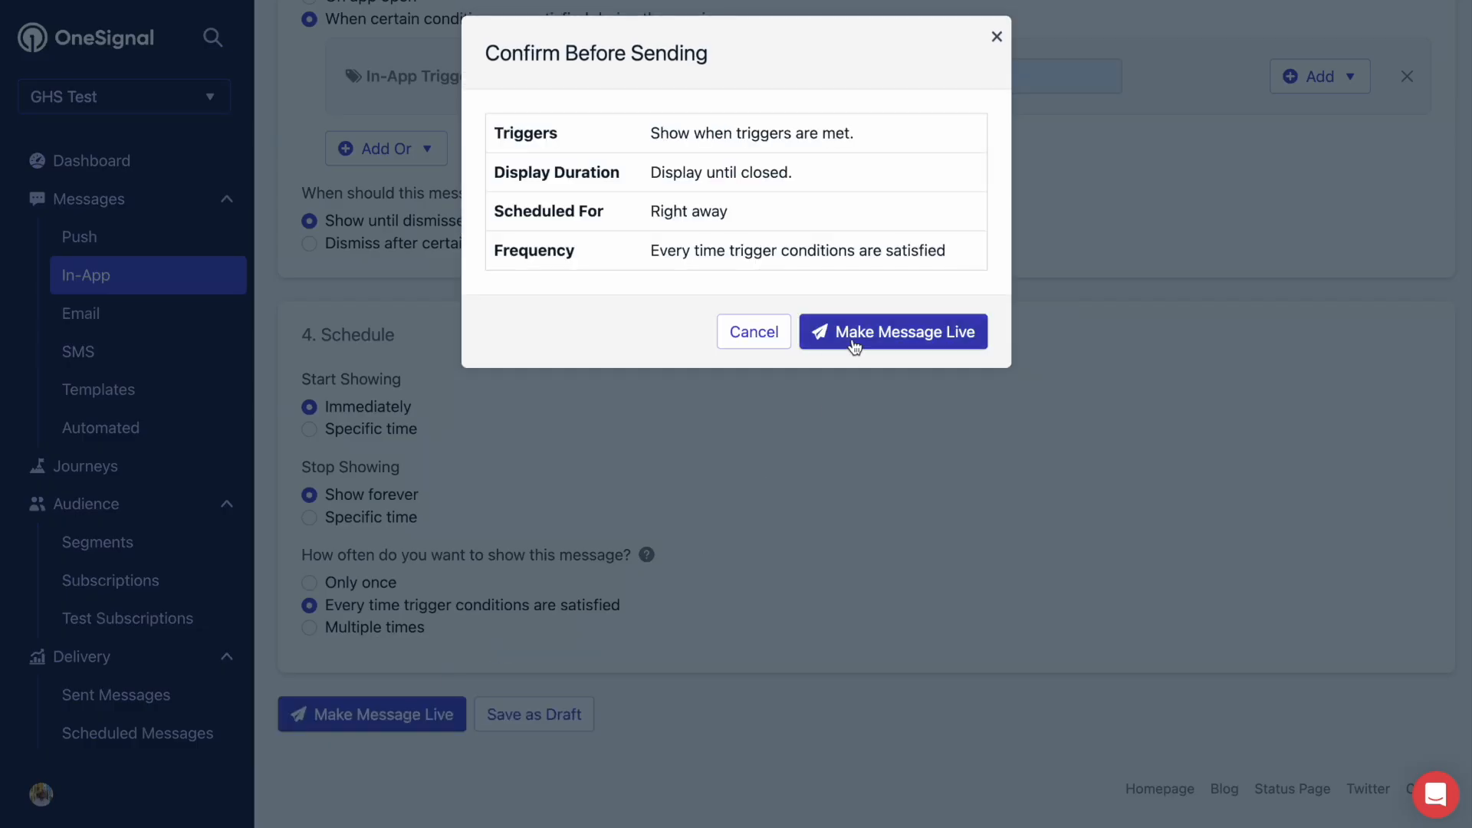
click(864, 332)
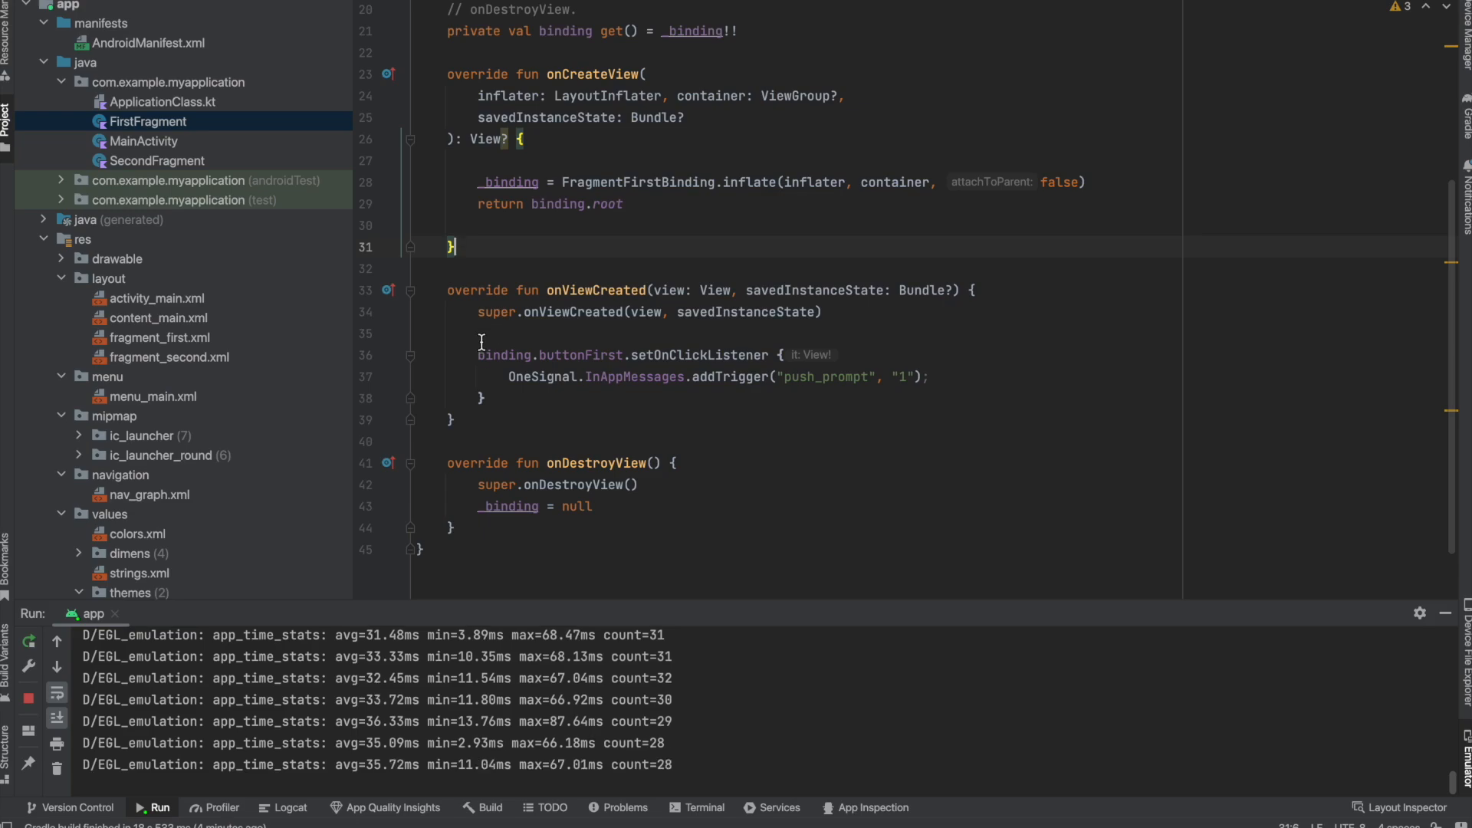
- In Android Studio, examine the OneSignal addTrigger call for push_prompt inside the button's click listener in FirstFragment
drag(496, 377, 930, 377)
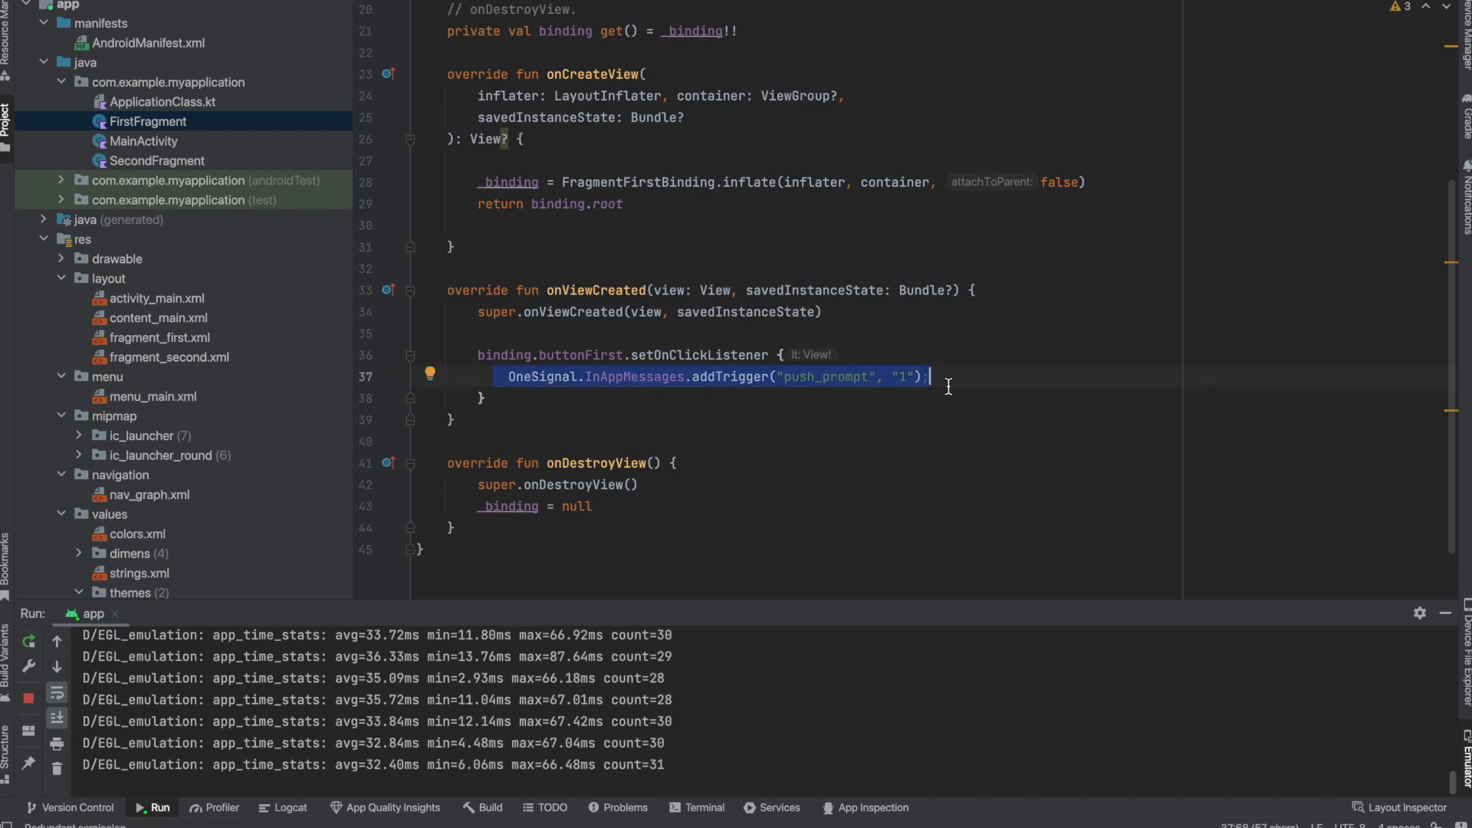
click(952, 386)
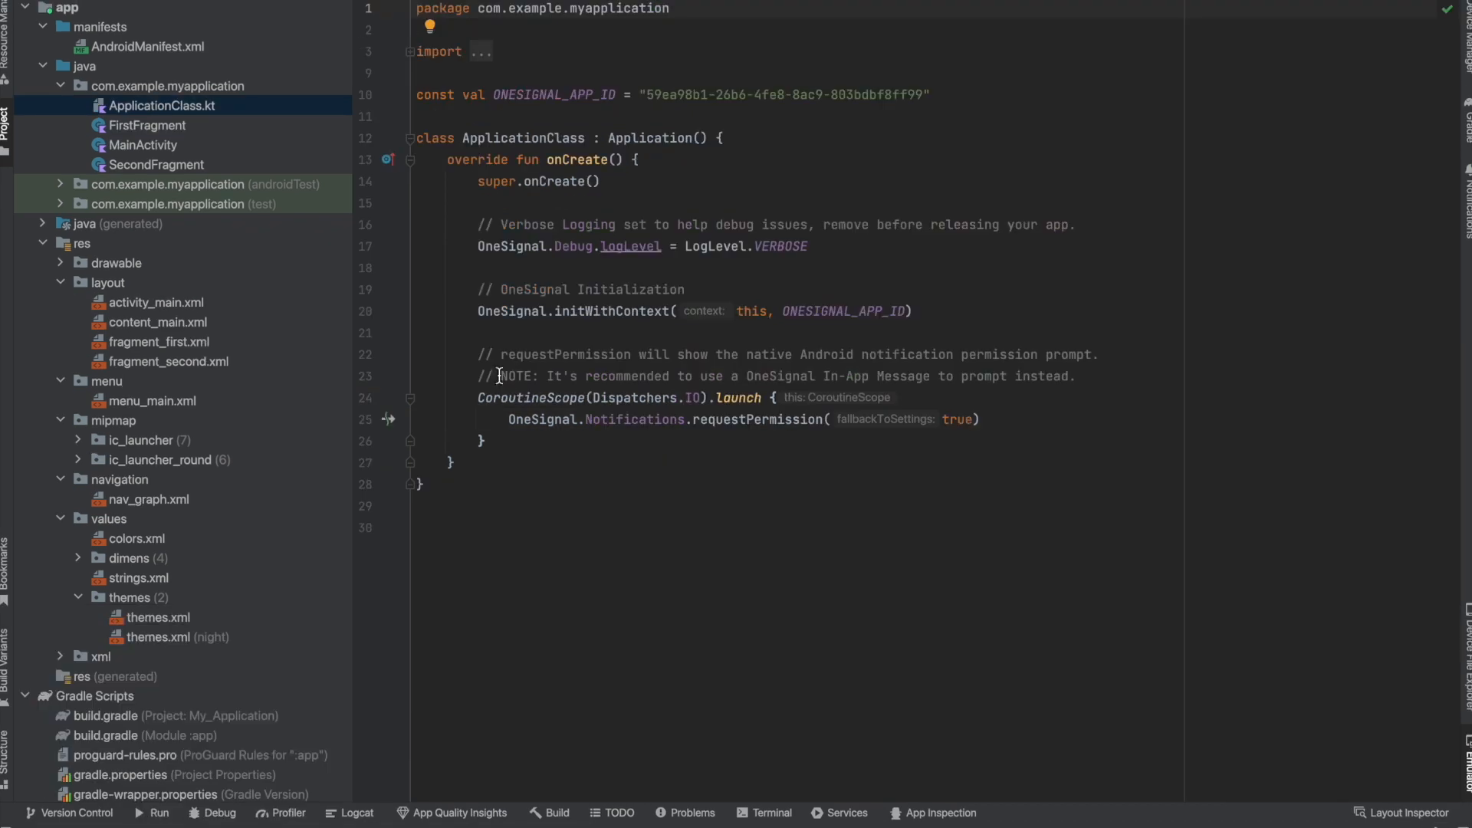
- Comment out the OneSignal.Notifications.requestPermission line in ApplicationClass.kt
click(510, 418)
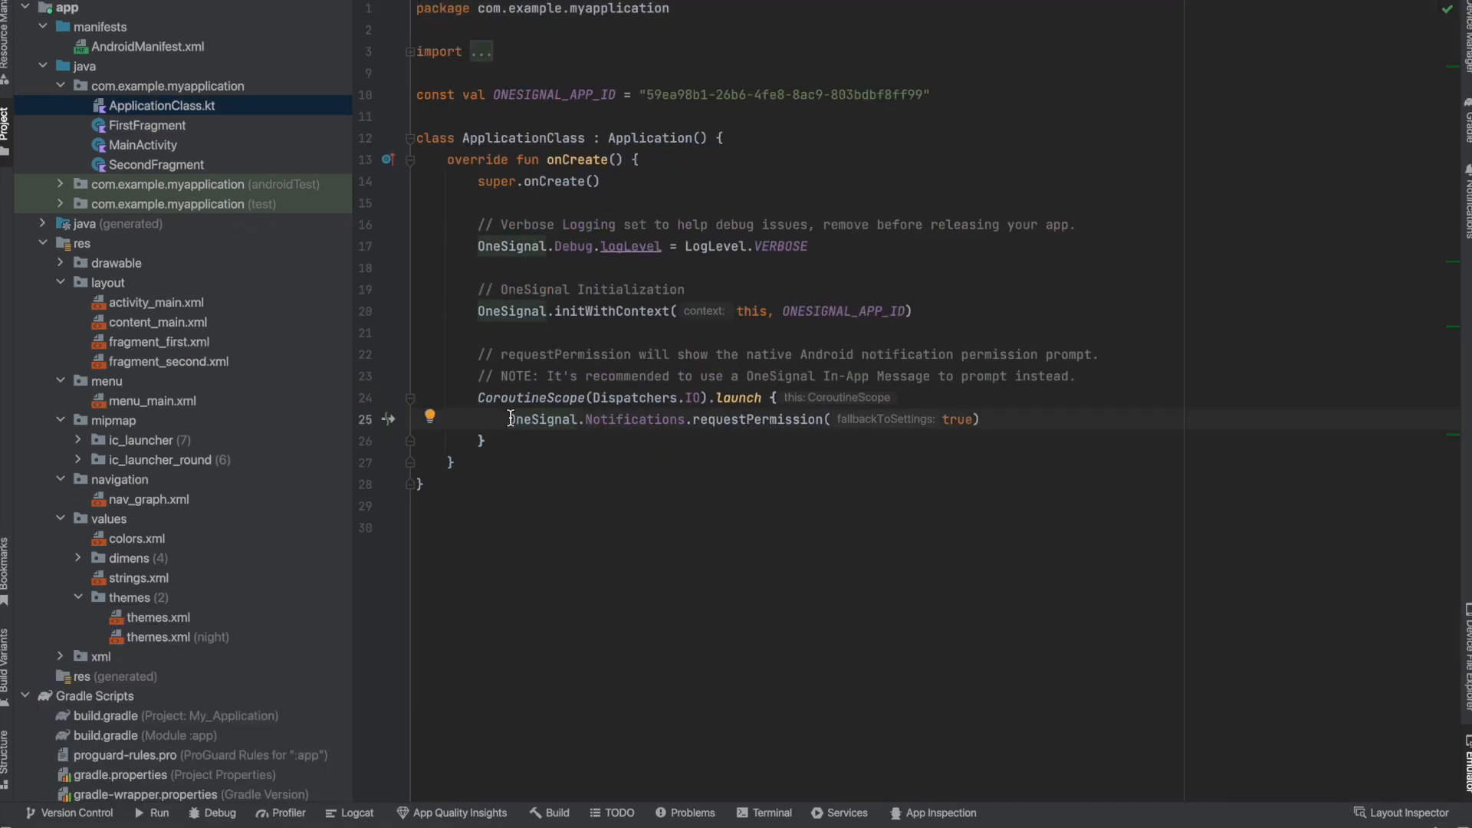
key(ctrl+slash)
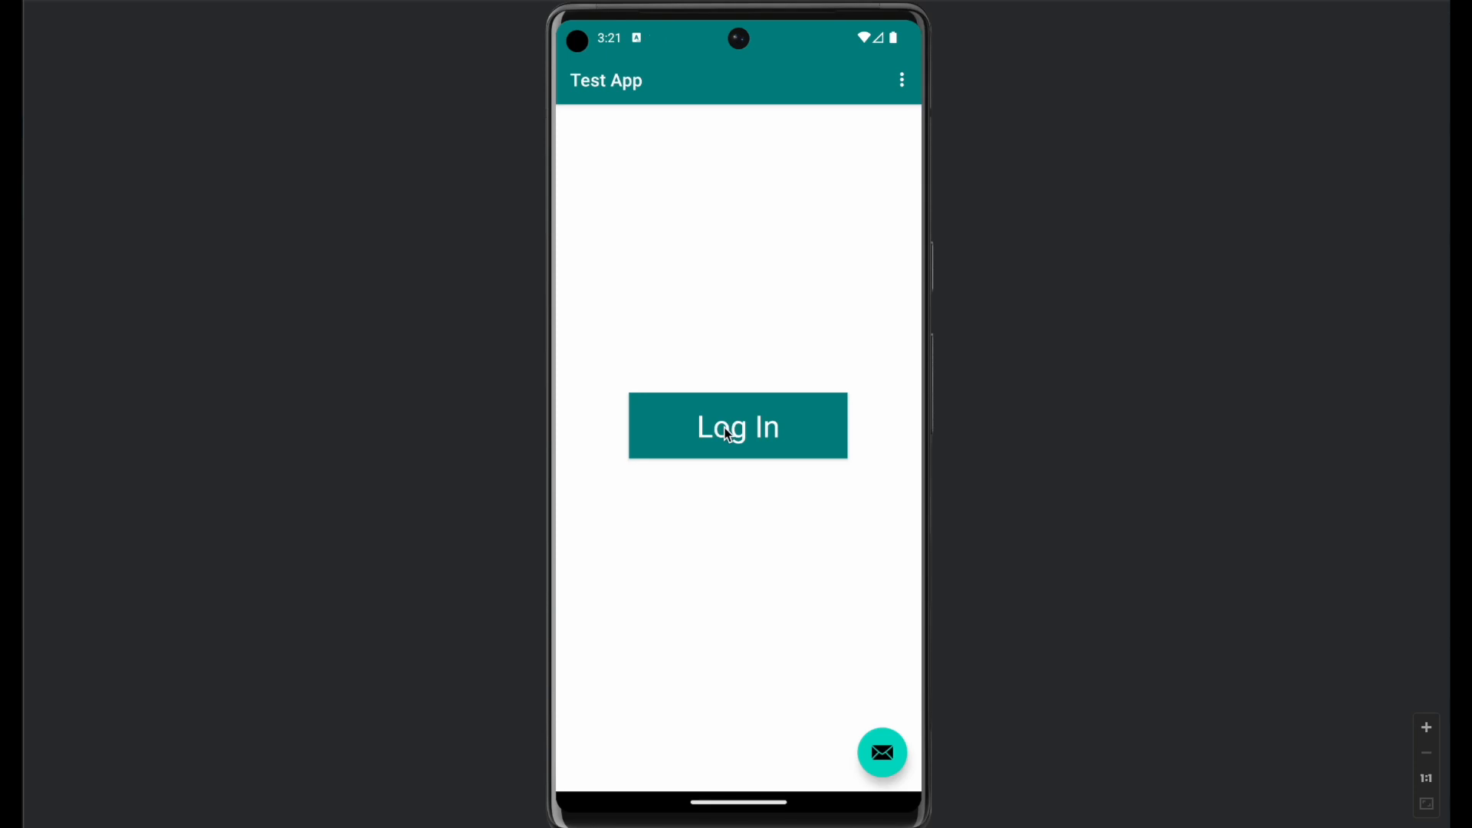
- Test the prompt in the Android emulator by logging in to Test App and allowing notifications in both the in-app and native prompts
click(728, 434)
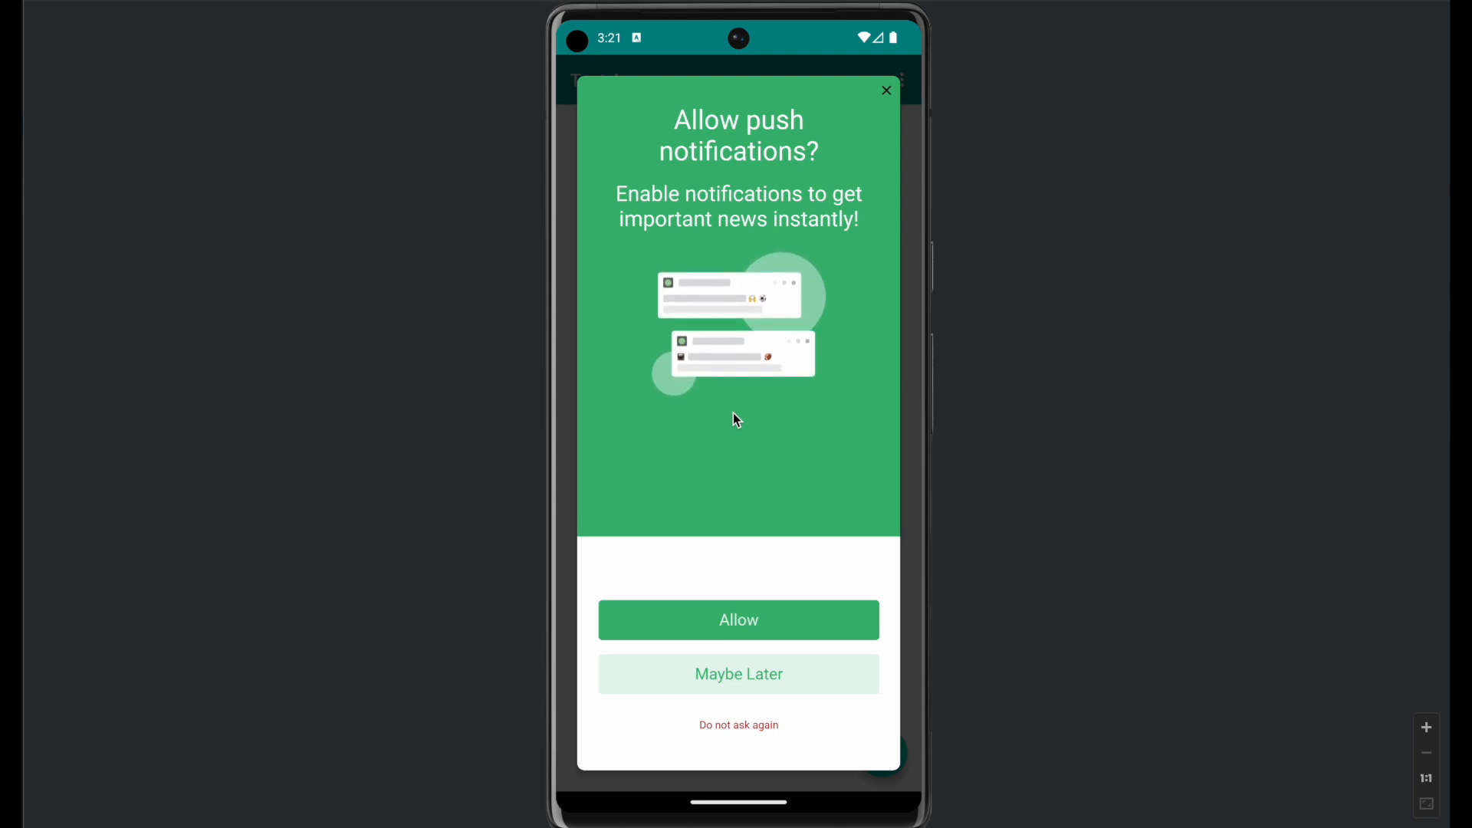
click(736, 624)
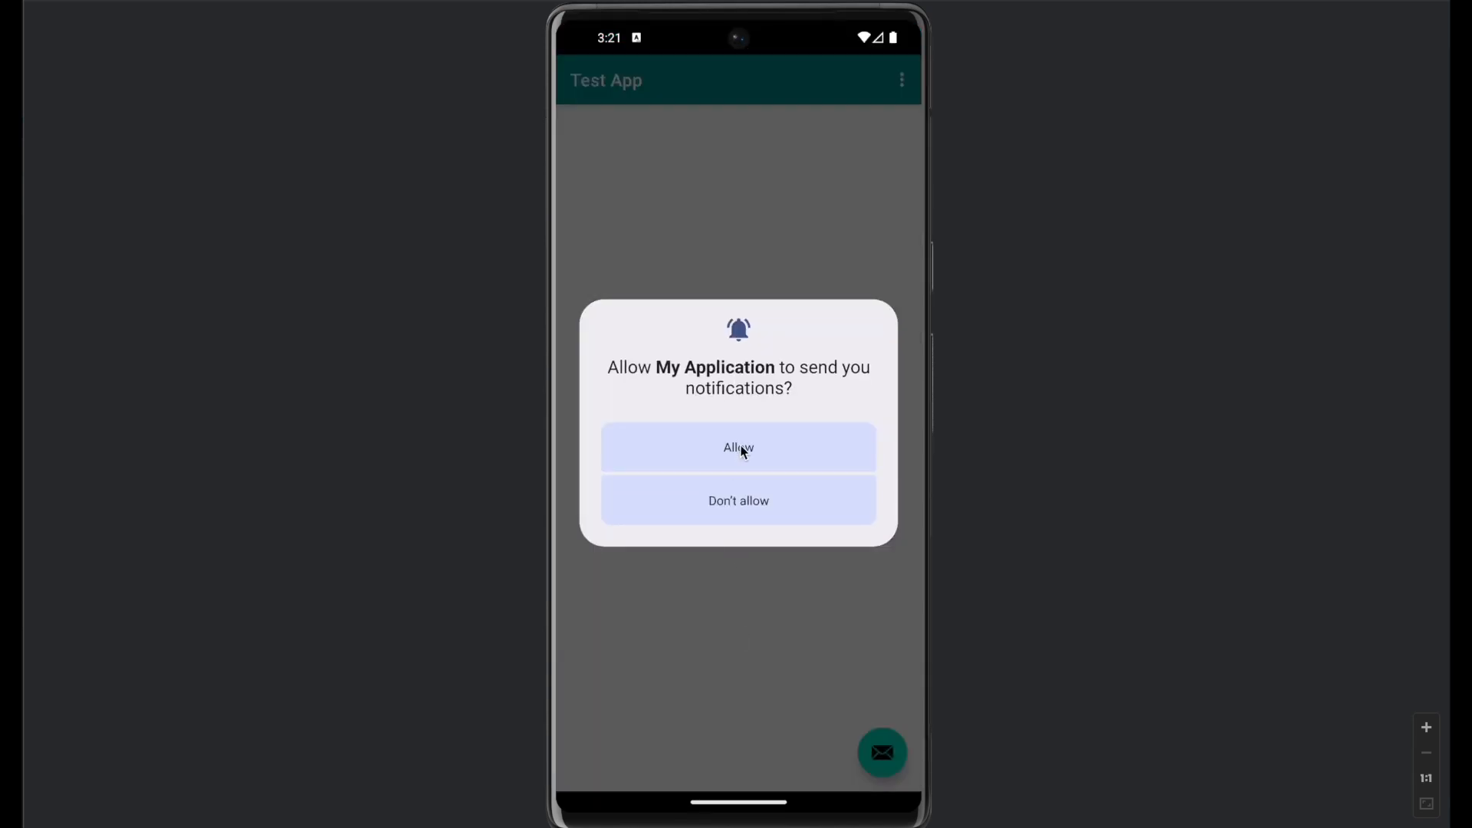
click(743, 451)
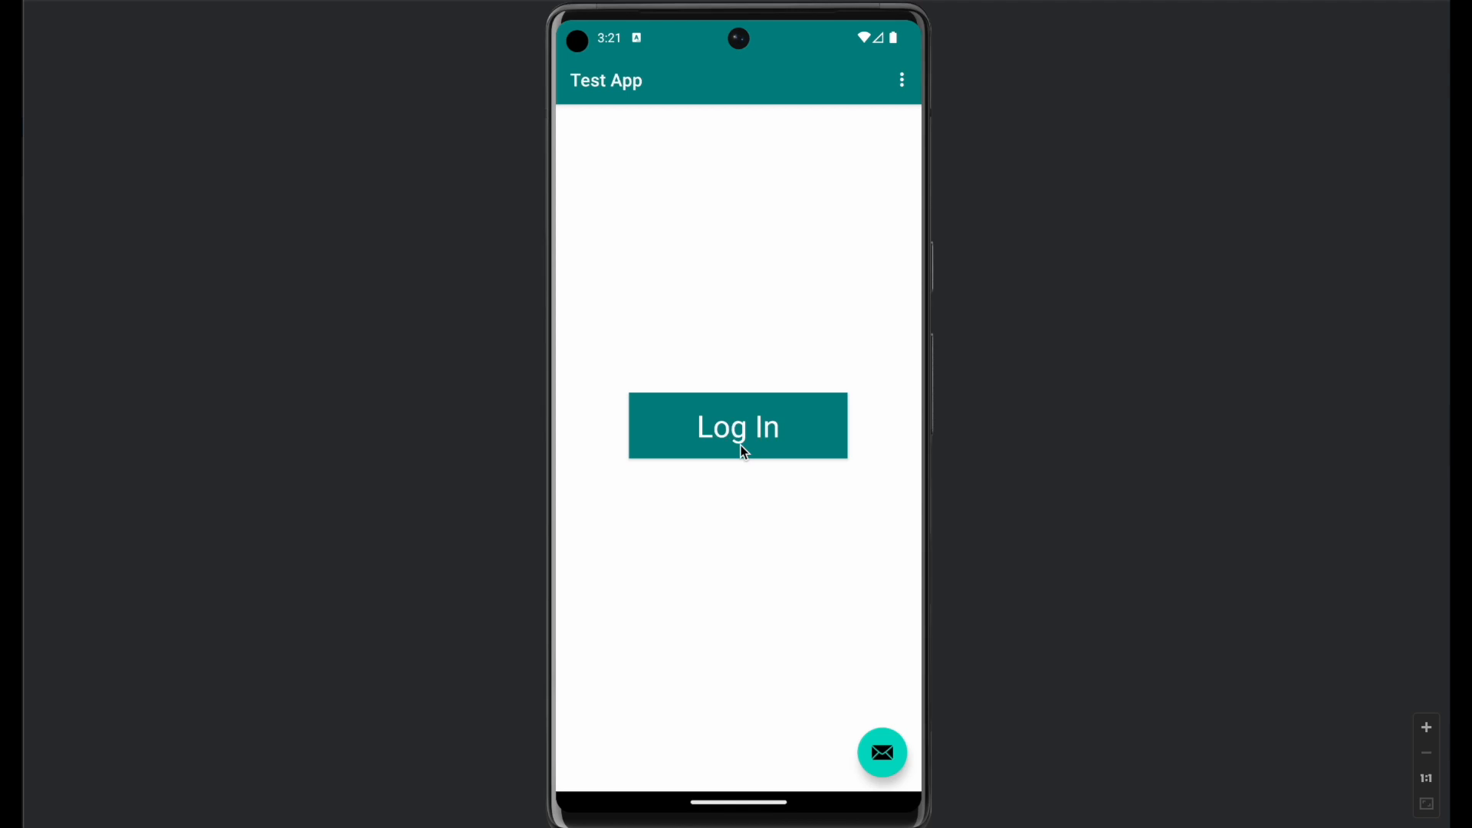